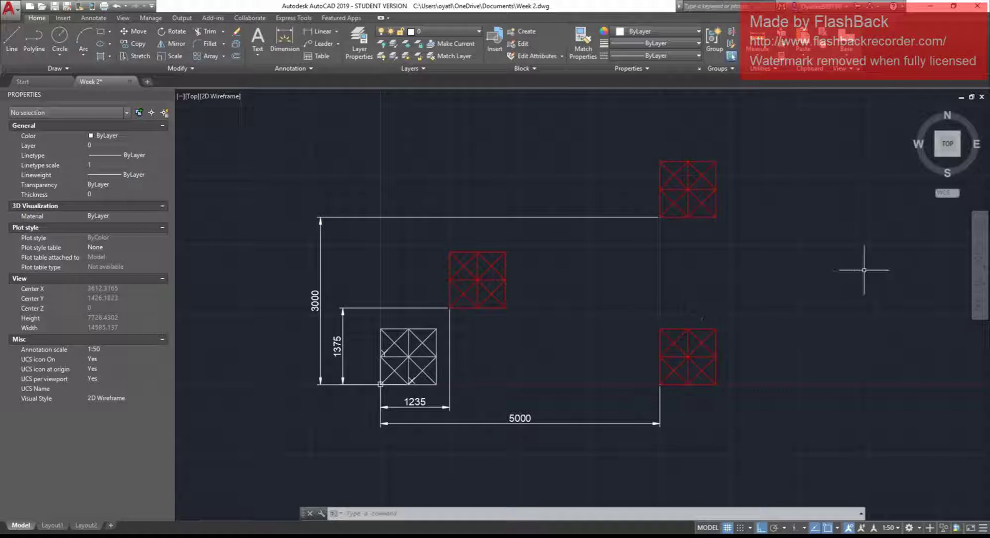
Step: Move all the squares together with their dimensions 5000 units straight down
key("Escape")
scroll(809, 350, "down", 1)
key("Escape")
key("Escape")
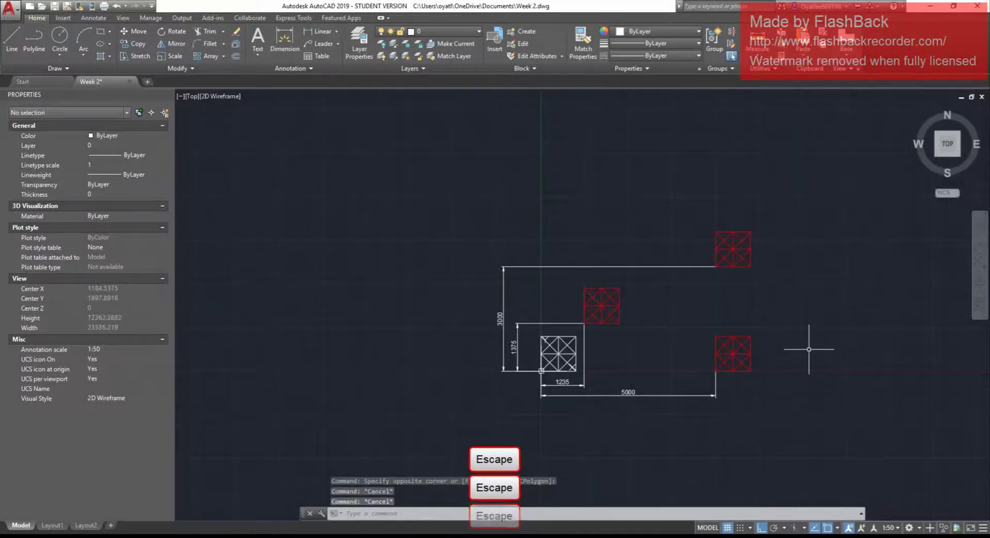
type("m")
key("space")
left_click(422, 185)
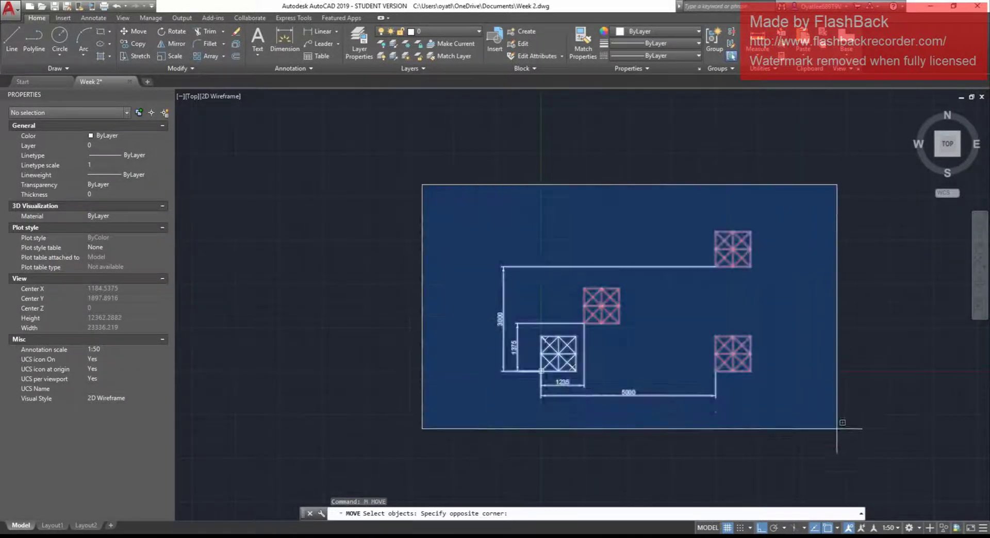
left_click(837, 430)
scroll(522, 303, "down", 1)
key("space")
left_click(712, 320)
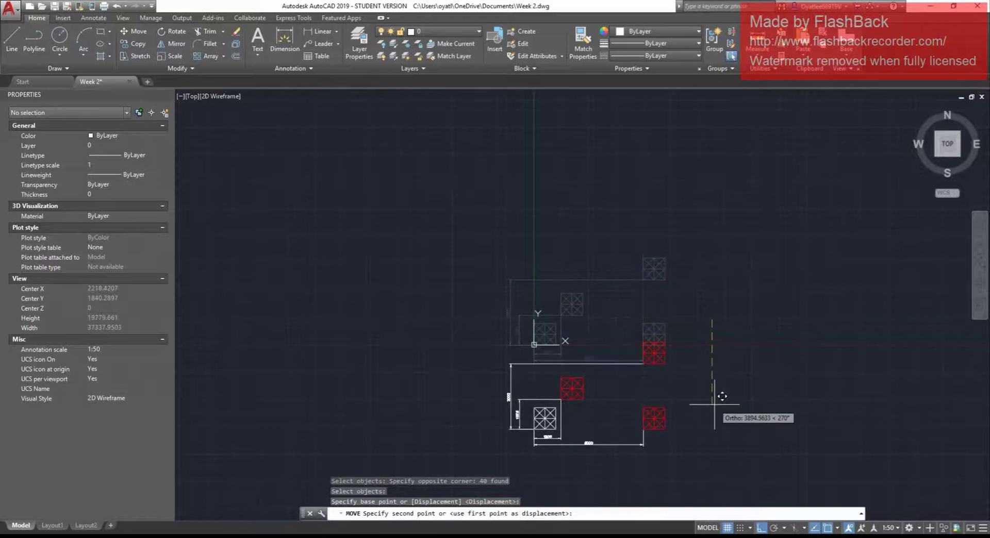
type("500")
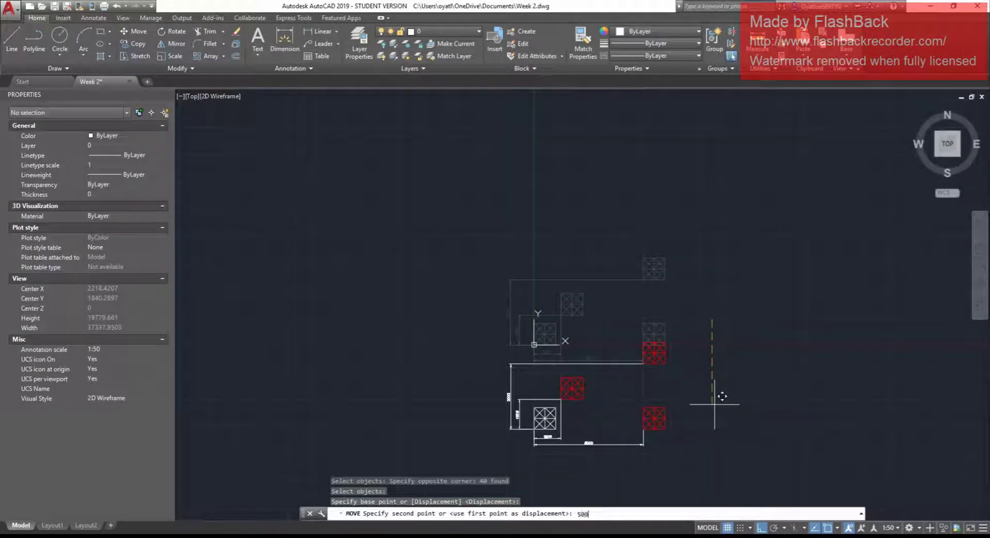
type("0")
key("Return")
key("Escape")
Step: Copy the white crossed square at the dimensions' starting corner 5000 units straight up
scroll(567, 479, "up", 4)
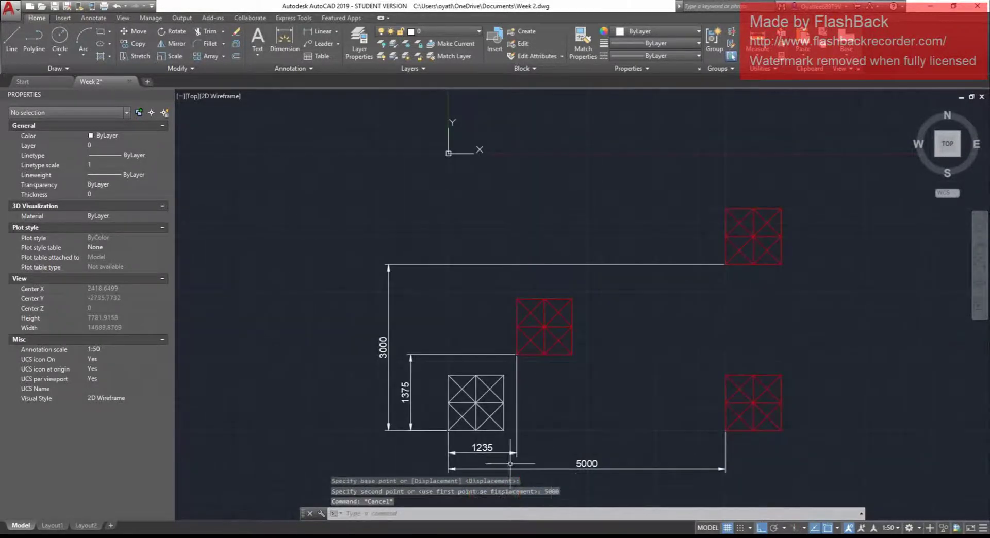
middle_click_drag(510, 464, 546, 432)
key("Escape")
left_click(474, 335)
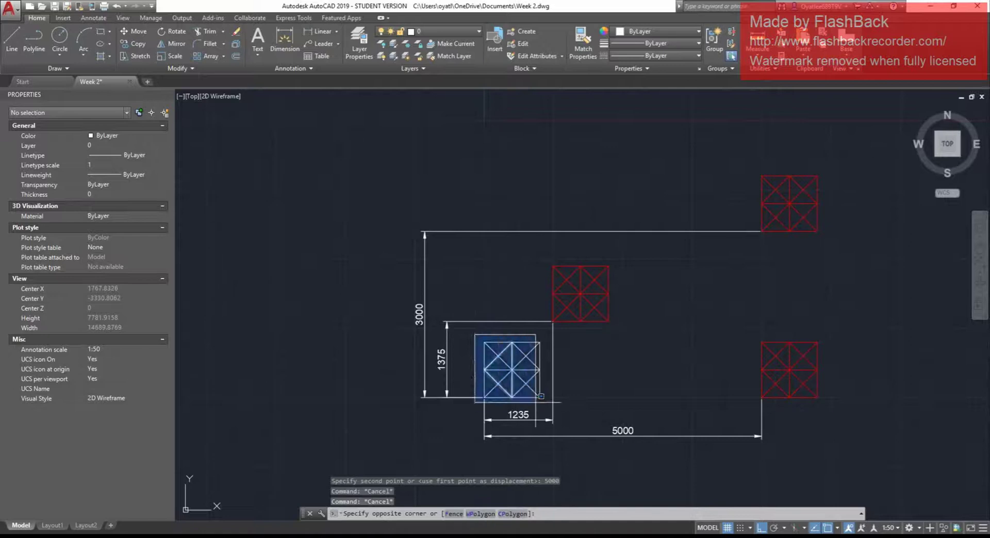
left_click(560, 398)
type("co")
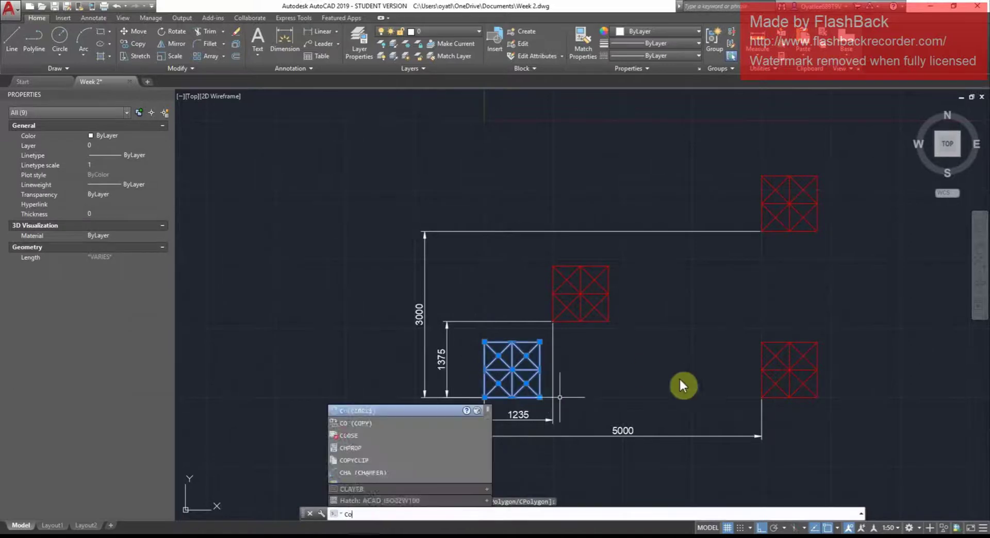
key("space")
left_click(696, 385)
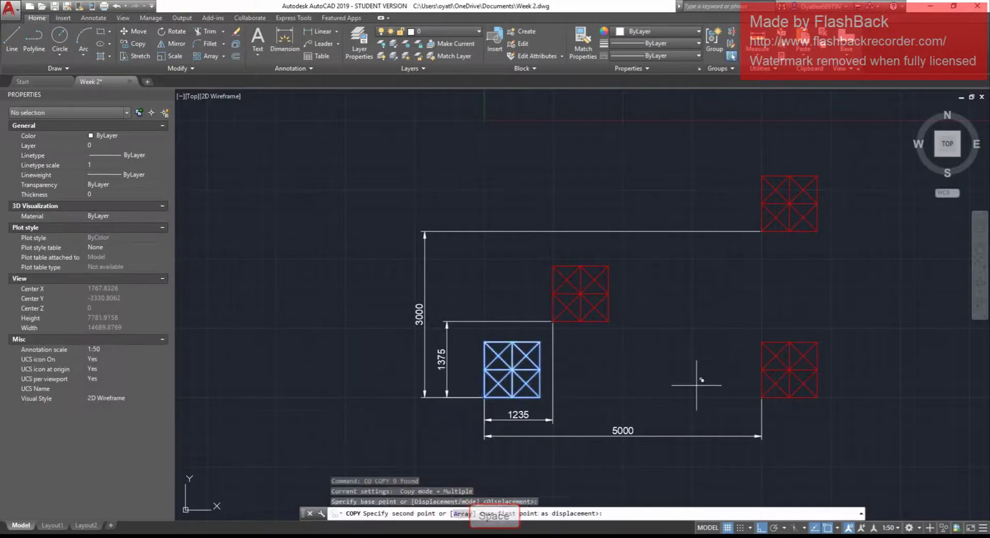
type("s000")
key("Return")
key("Escape")
key("Escape")
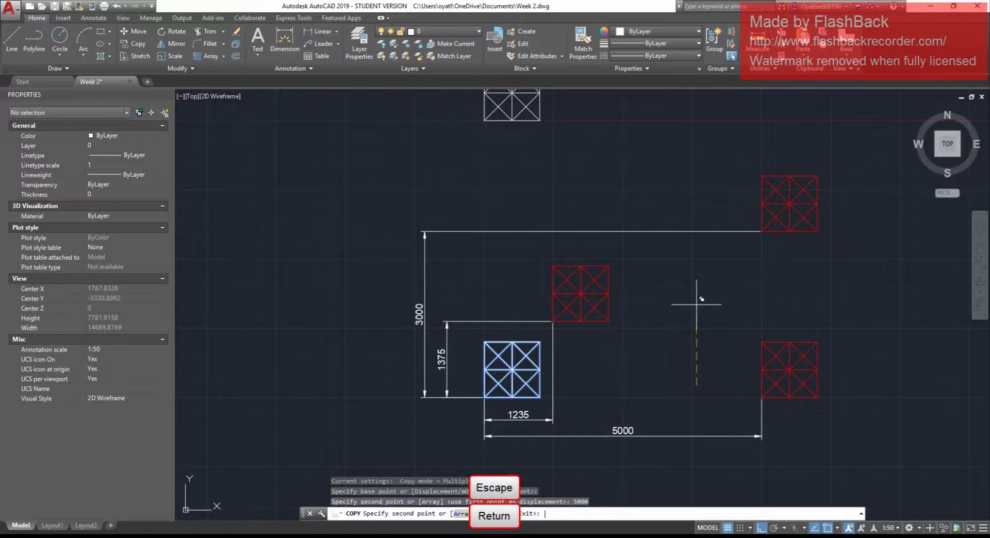
Step: Turn off the drawing grid around the copied white square
scroll(692, 319, "down", 3)
scroll(584, 271, "up", 6)
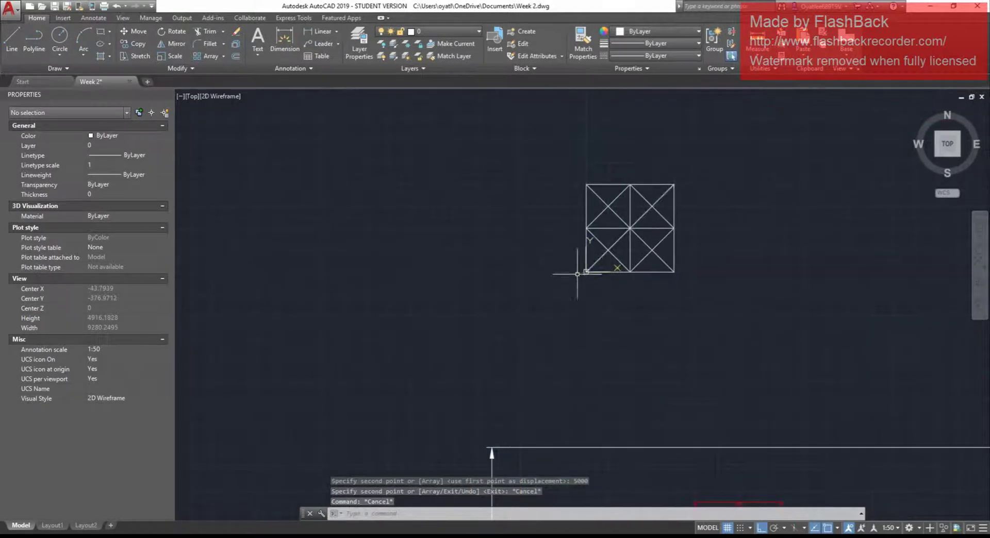
middle_click_drag(637, 290, 540, 279)
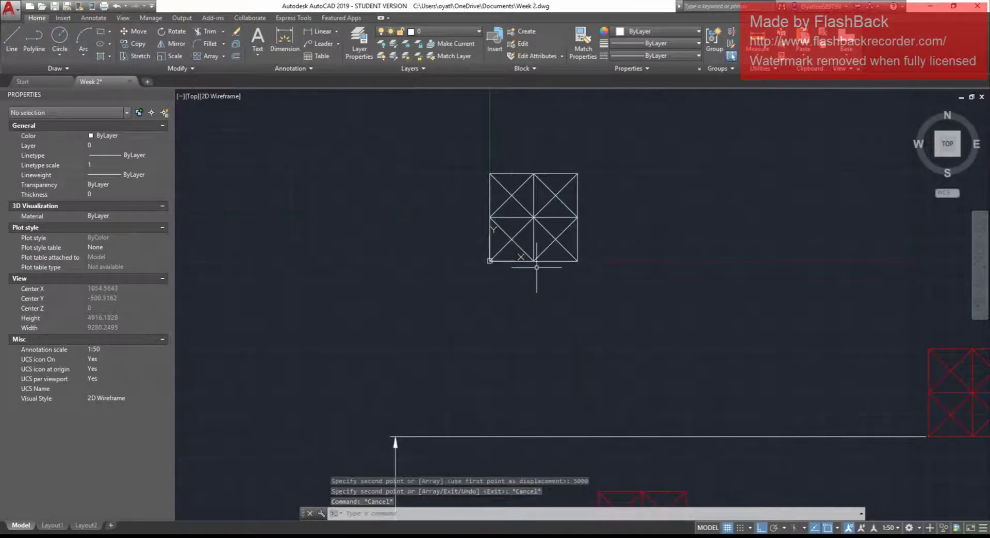
key("Escape")
key("Escape")
key("F7")
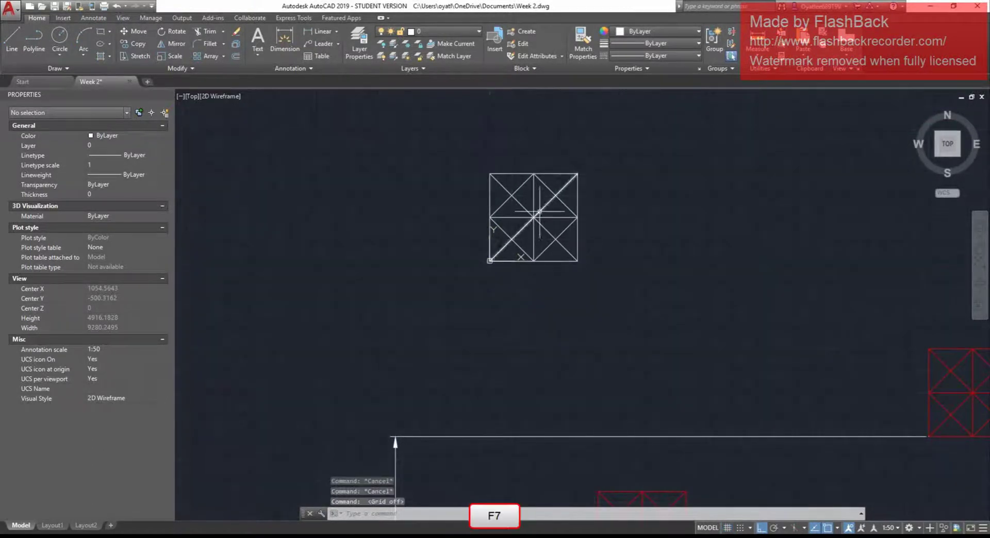
scroll(567, 191, "up", 2)
scroll(547, 271, "down", 8)
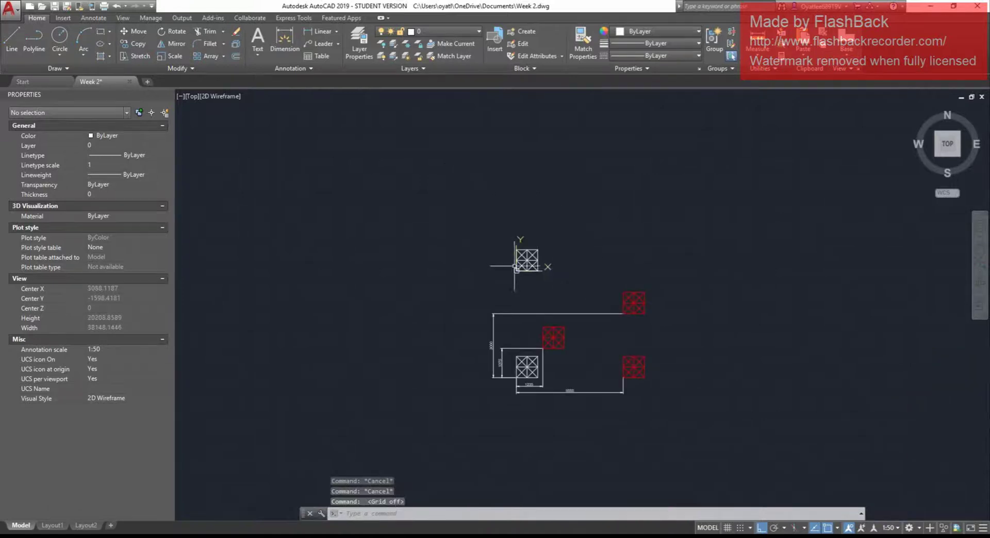
scroll(526, 276, "up", 2)
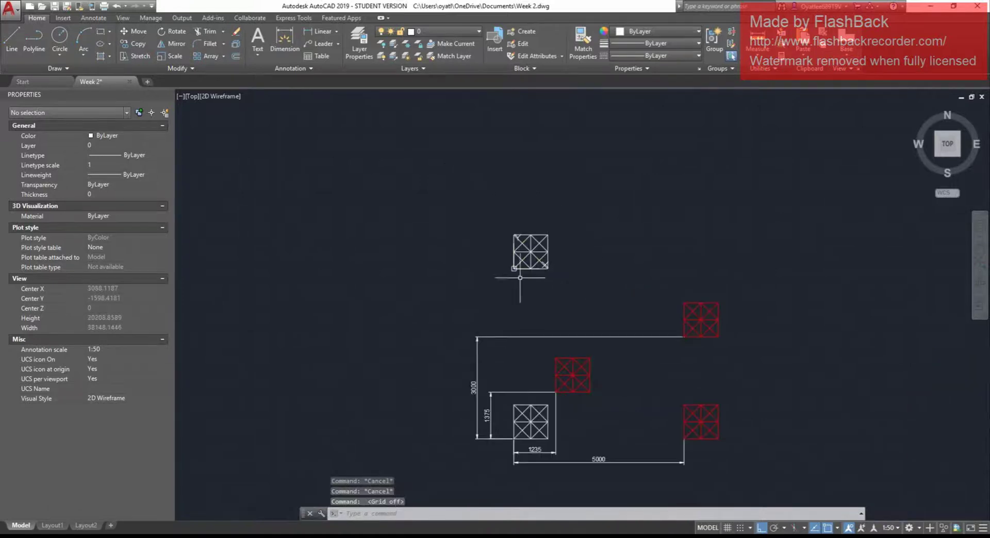
left_click(561, 288)
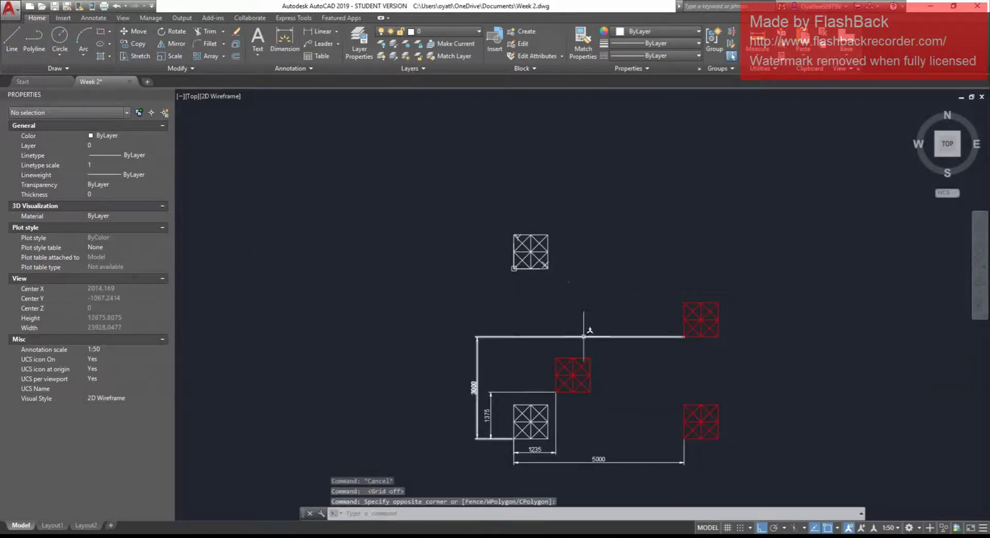
middle_click_drag(588, 327, 588, 274)
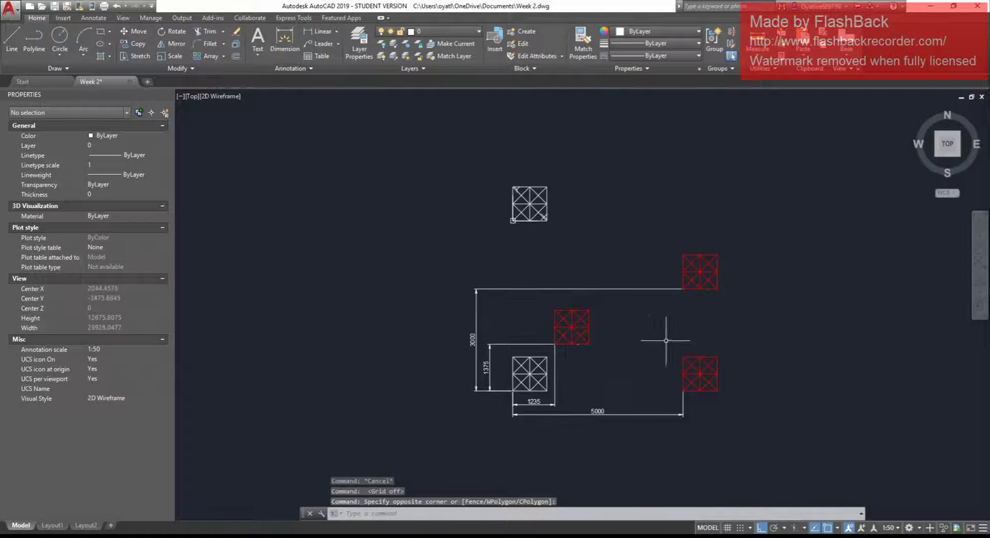
middle_click_drag(667, 338, 654, 326)
left_click(654, 325)
left_click(738, 387)
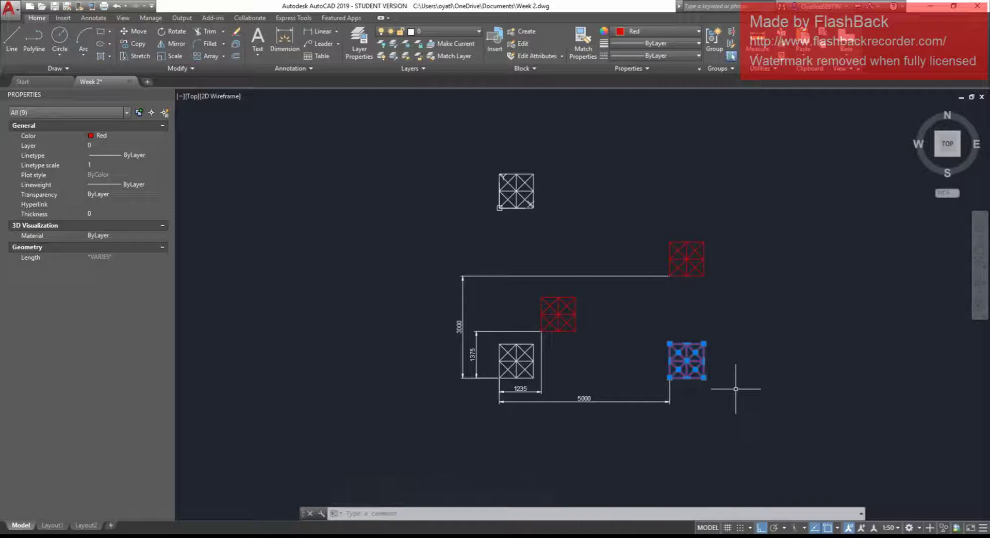
key("Escape")
key("Escape")
middle_click_drag(557, 238, 553, 267)
key("Escape")
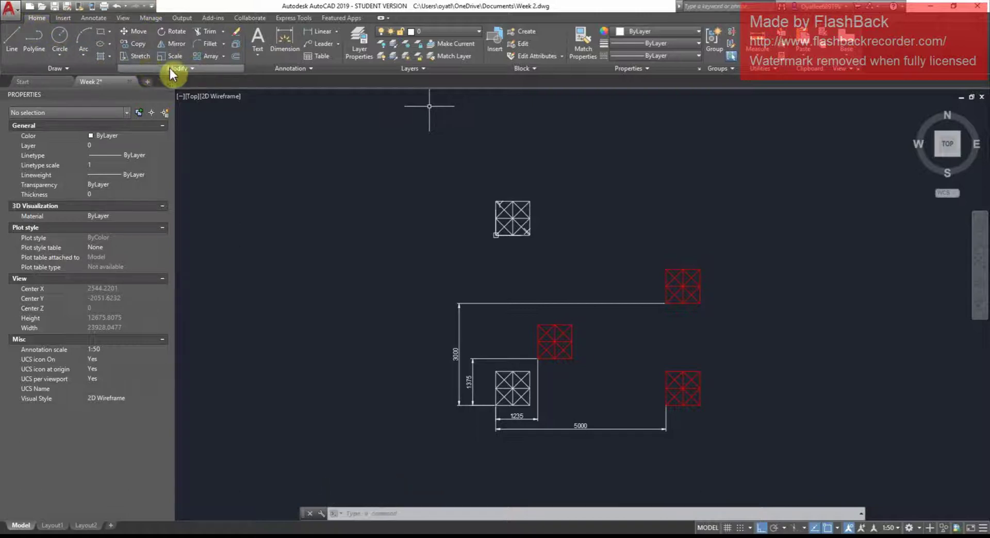
Step: Move the copied white square 5000 units horizontally to the right with Ortho on, using its lower-left corner as base point
left_click(135, 33)
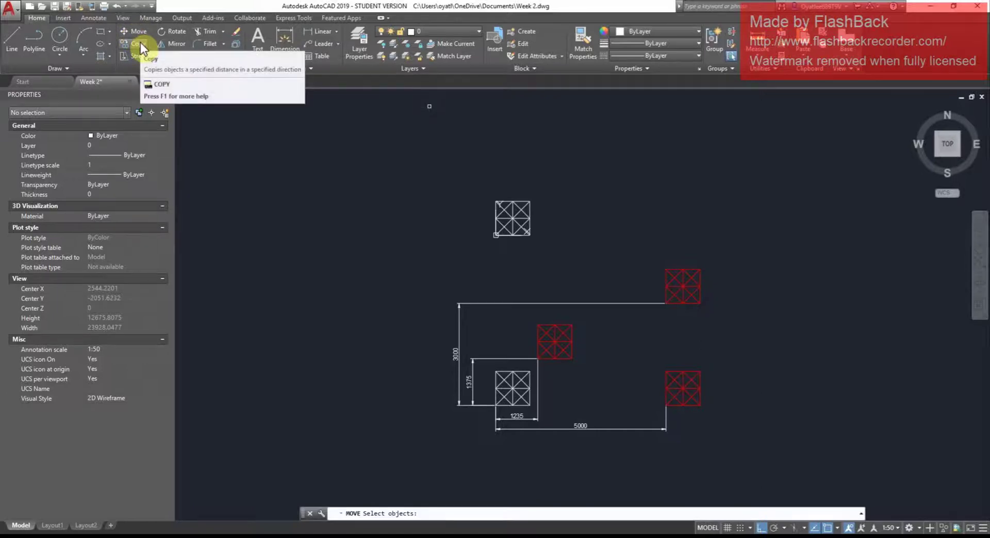
left_click(460, 185)
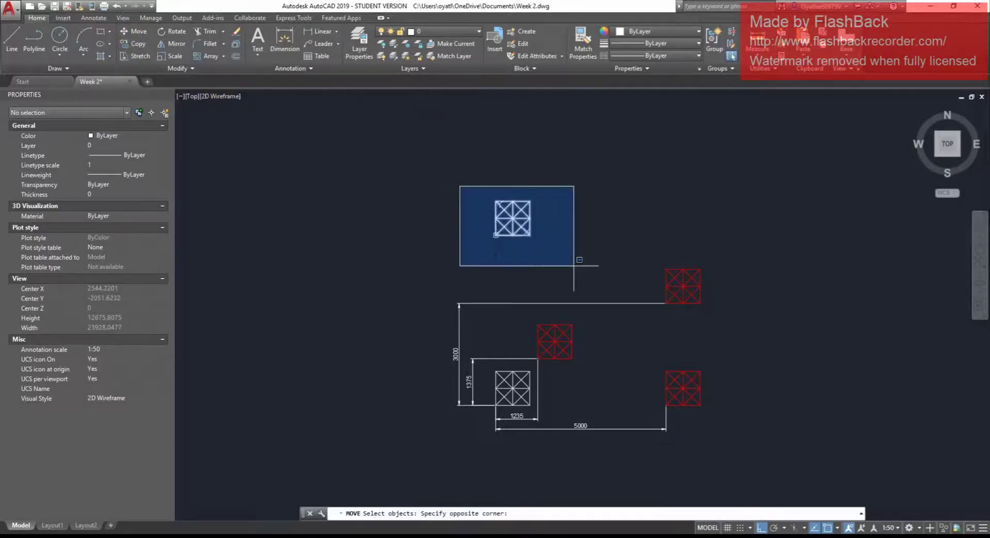
left_click(575, 267)
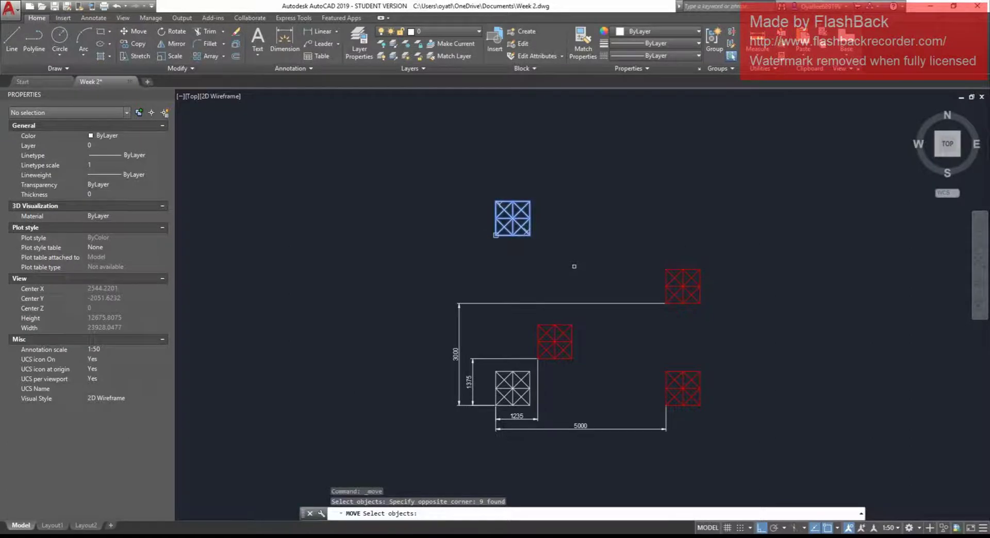
key("Return")
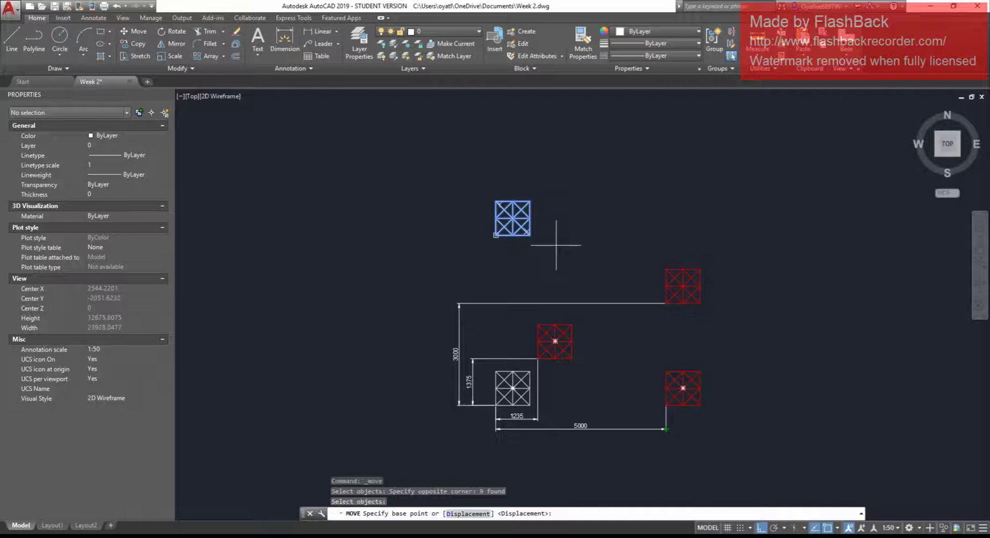
left_click(496, 235)
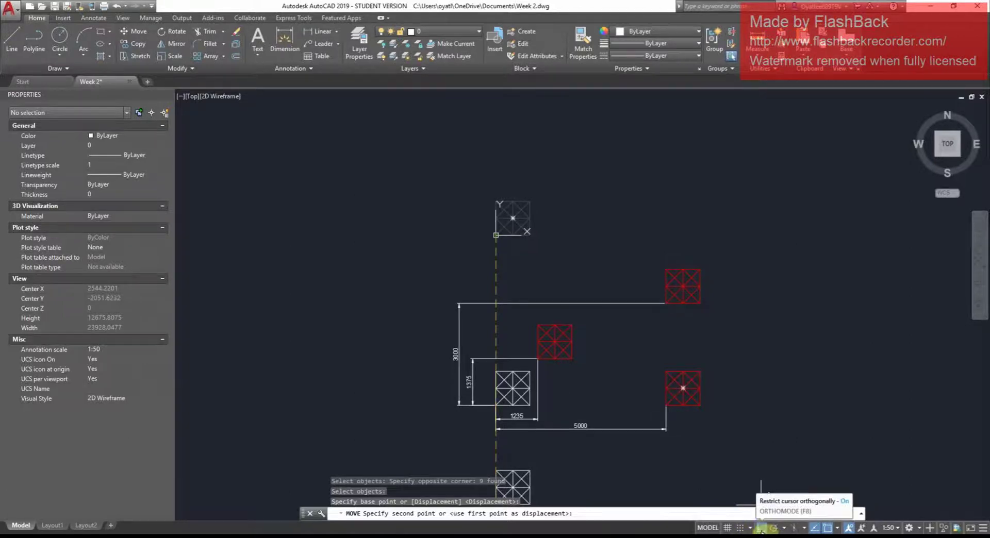
key("F8")
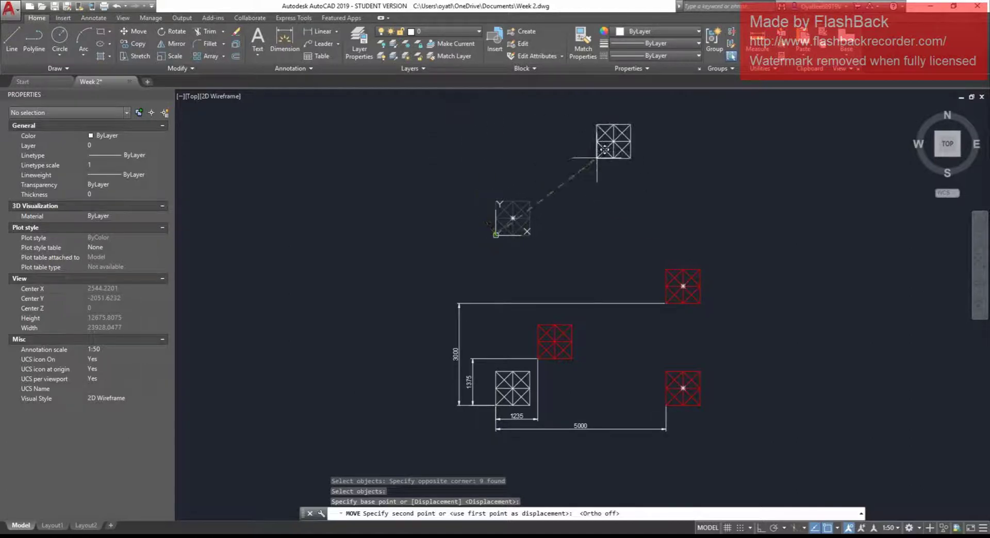
key("F8")
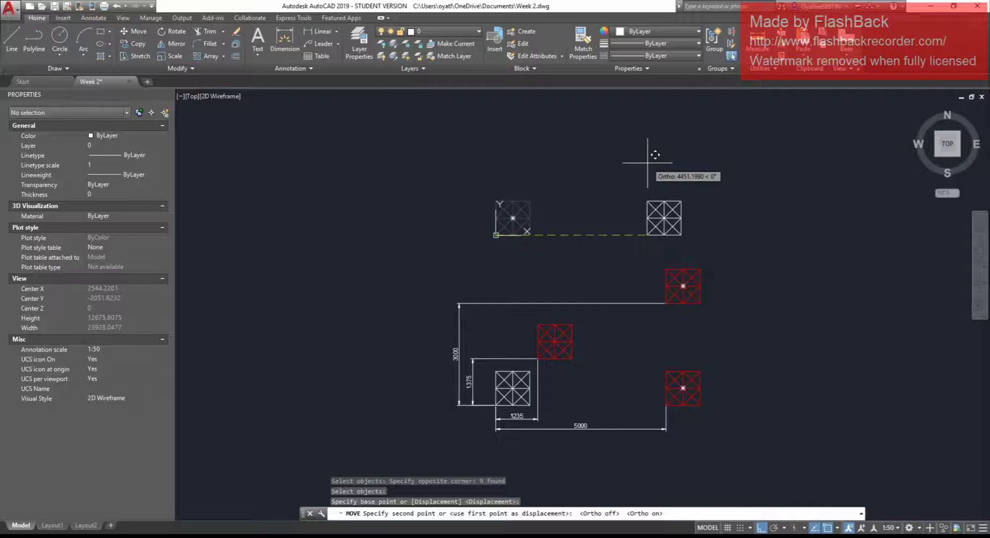
type("5000")
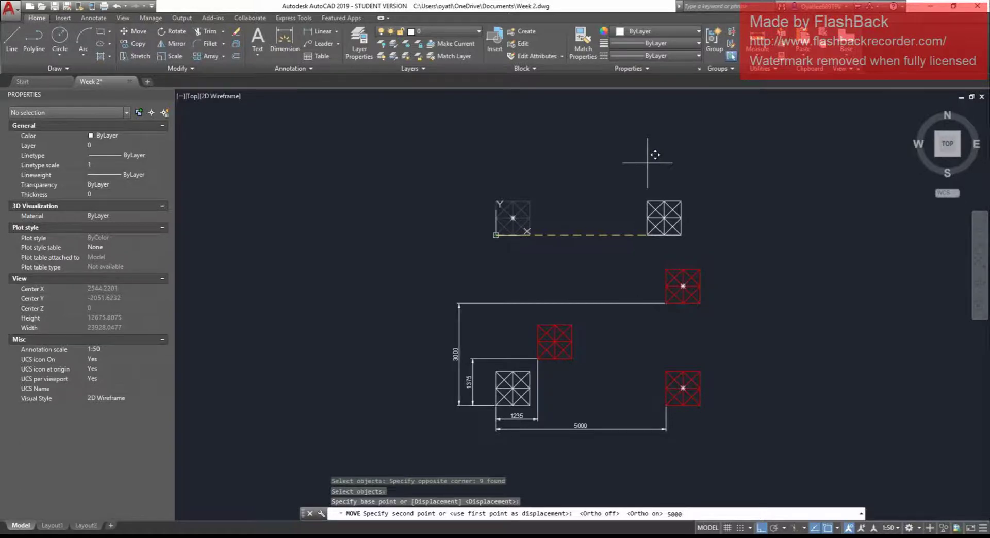
key("Return")
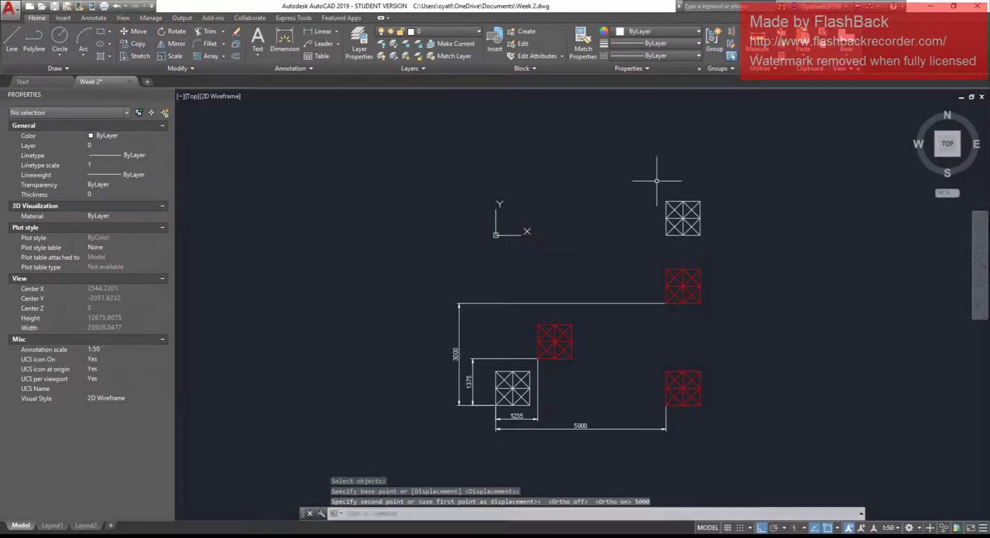
left_click(737, 258)
left_click(601, 155)
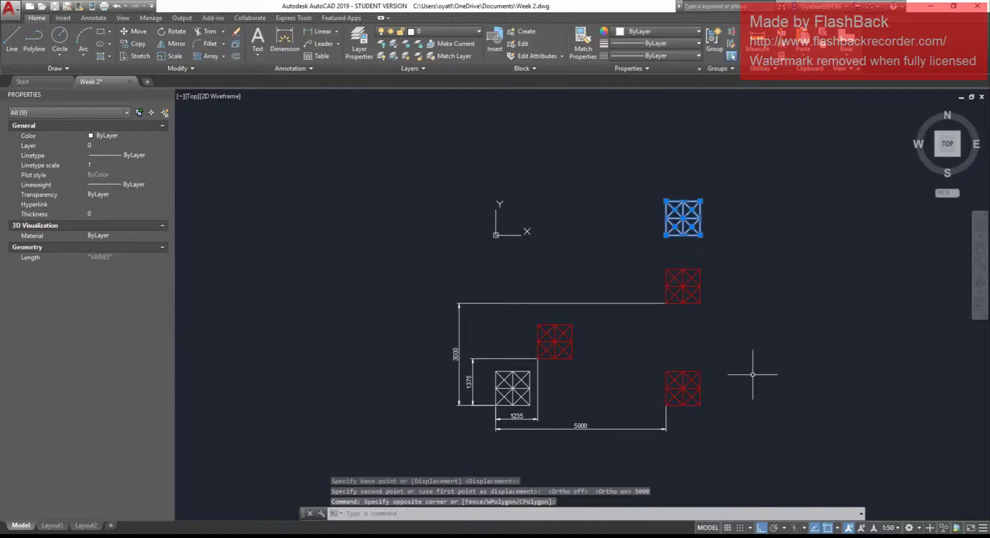
middle_click_drag(753, 375, 723, 320)
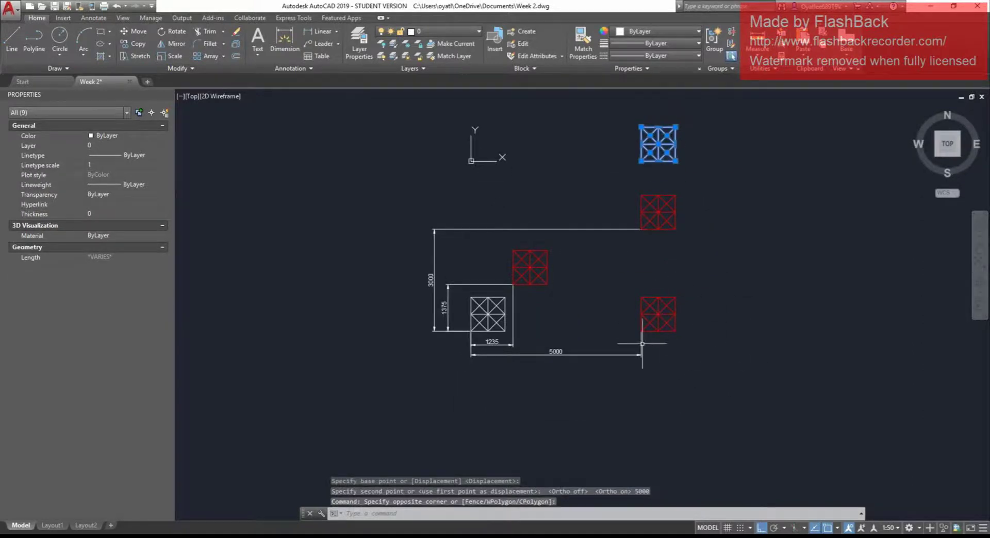
middle_click_drag(643, 344, 675, 355)
key("Escape")
key("Escape")
middle_click_drag(590, 243, 634, 290)
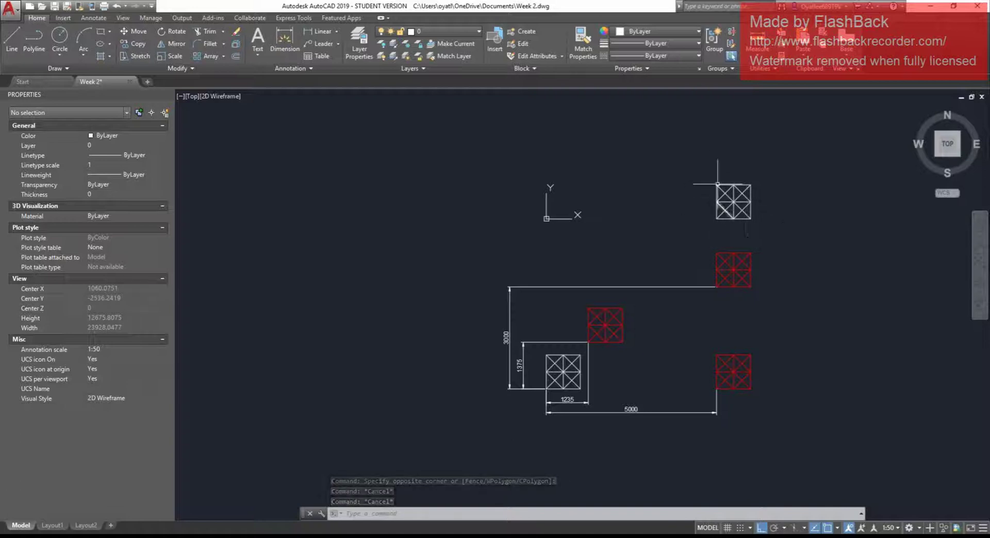
Step: Query the coordinates of the moved white square's lower-left corner with ID, and dock the command line beneath the drawing area
key("Escape")
key("Escape")
key("Escape")
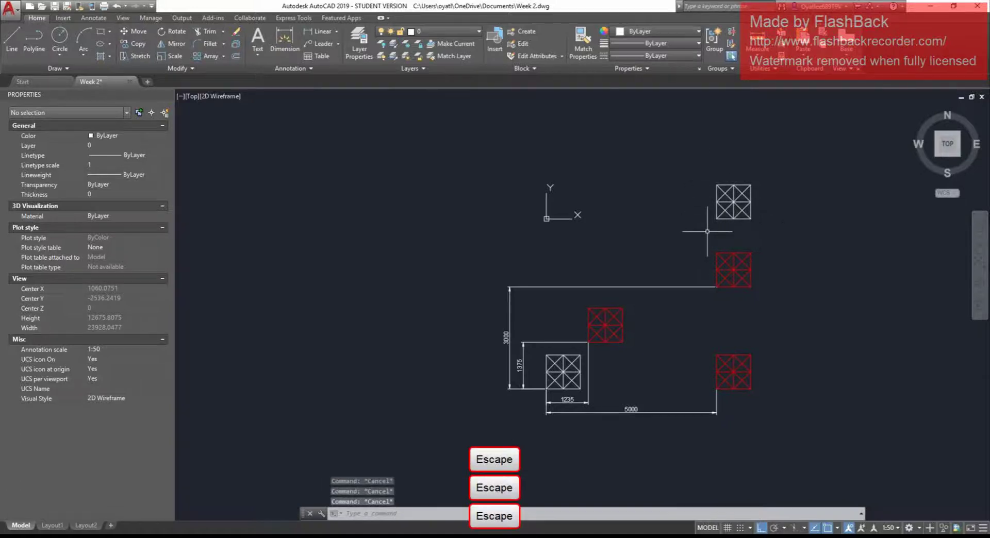
type("l")
type("D")
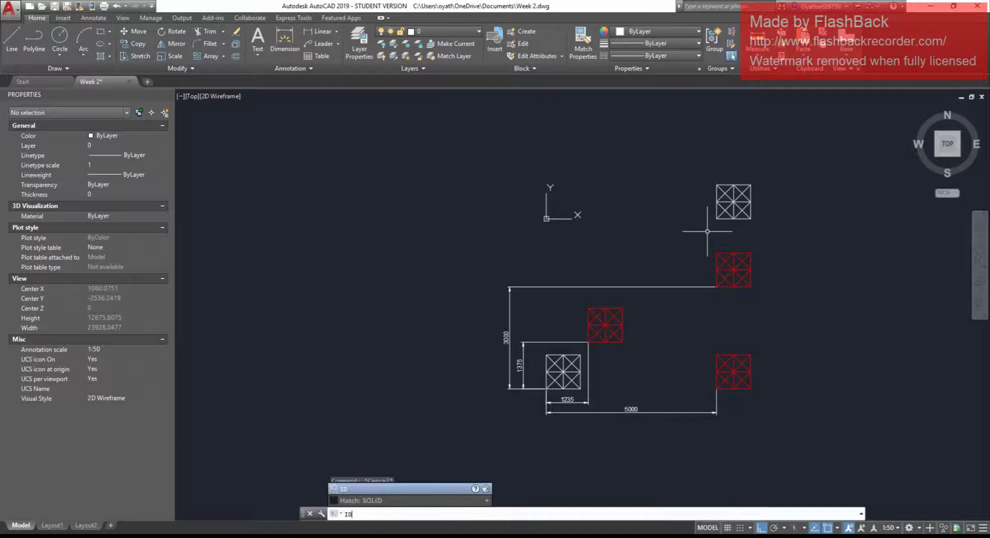
key("Return")
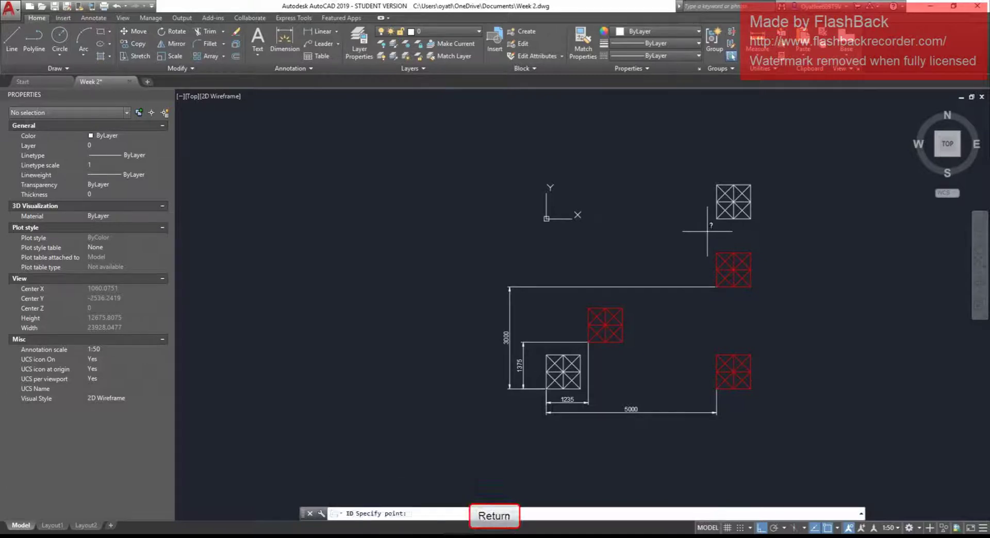
left_click(716, 219)
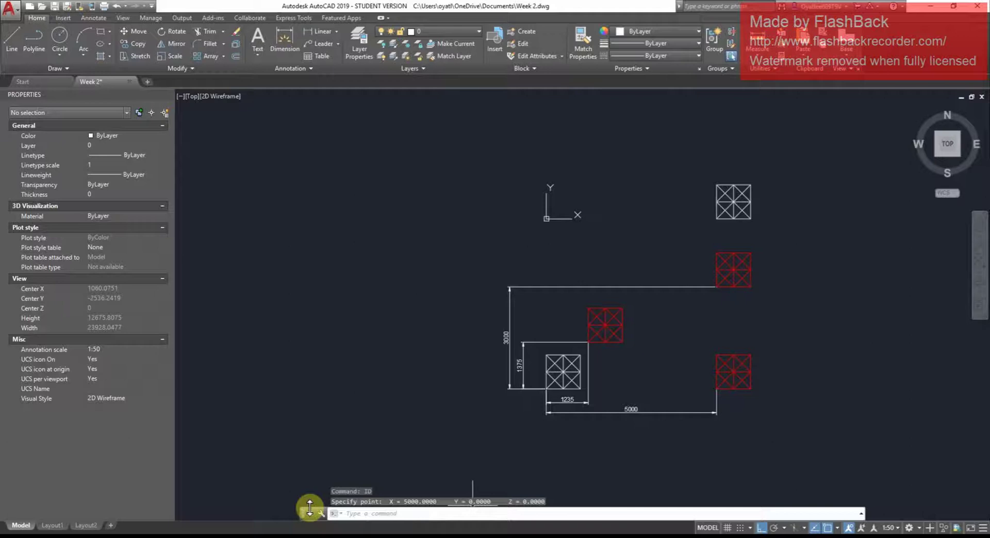
mouse_move(300, 513)
left_mouse_down()
mouse_move(299, 481)
mouse_move(294, 516)
left_mouse_up()
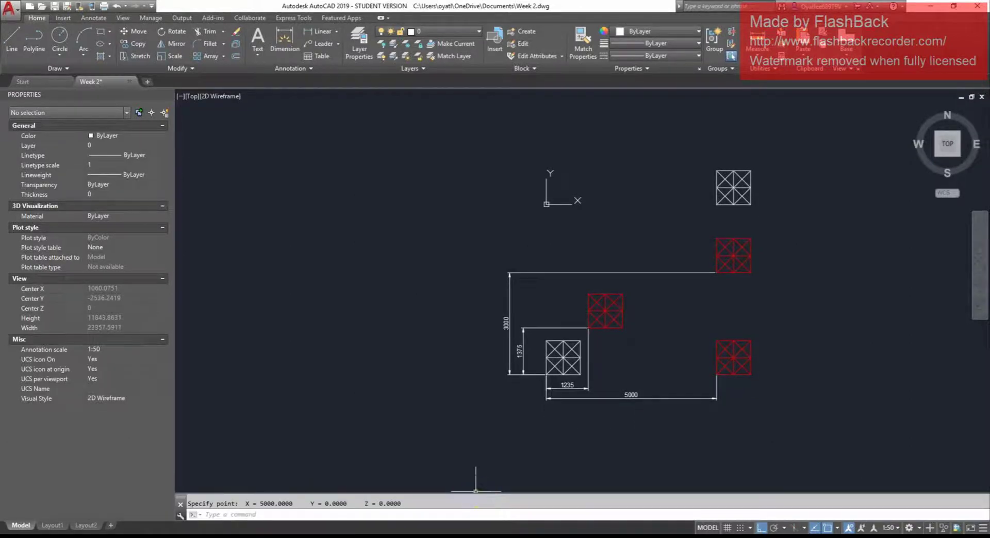
Step: Enlarge the docked command line upwards so that several lines of command history show
left_click(473, 493)
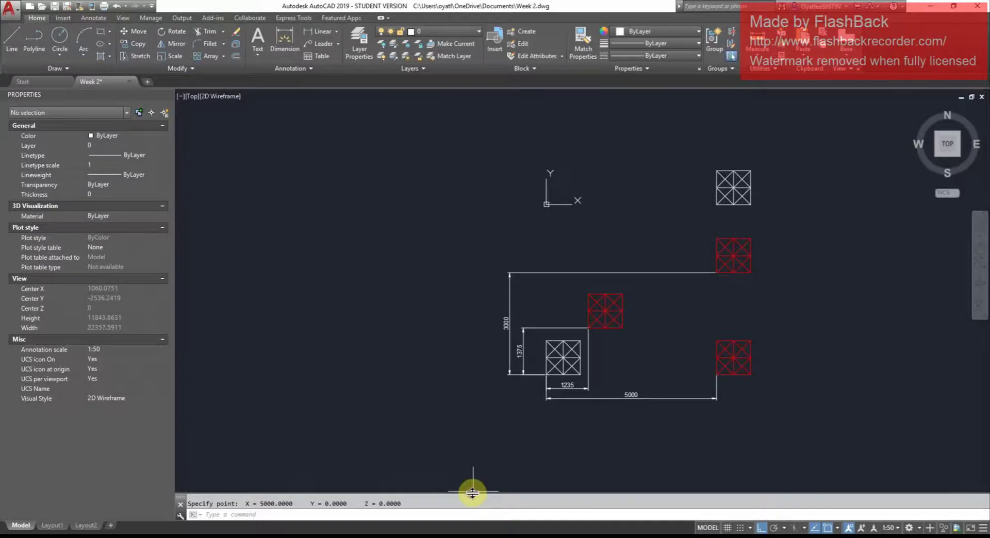
left_click_drag(473, 493, 473, 472)
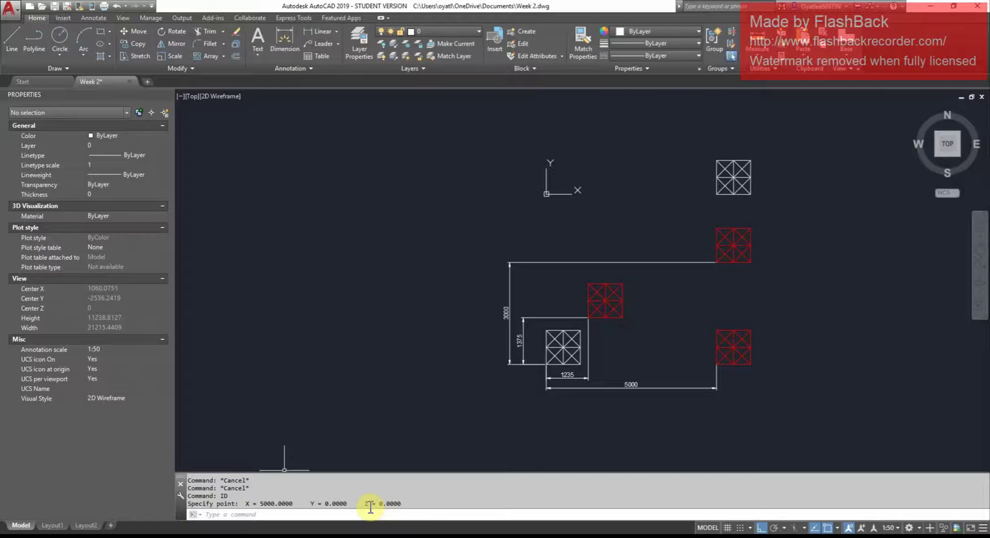
left_click(721, 369)
key("Escape")
key("Escape")
Step: Erase the lower red crossed square together with the 5000 dimension that leads to it
left_click(791, 426)
left_click(712, 332)
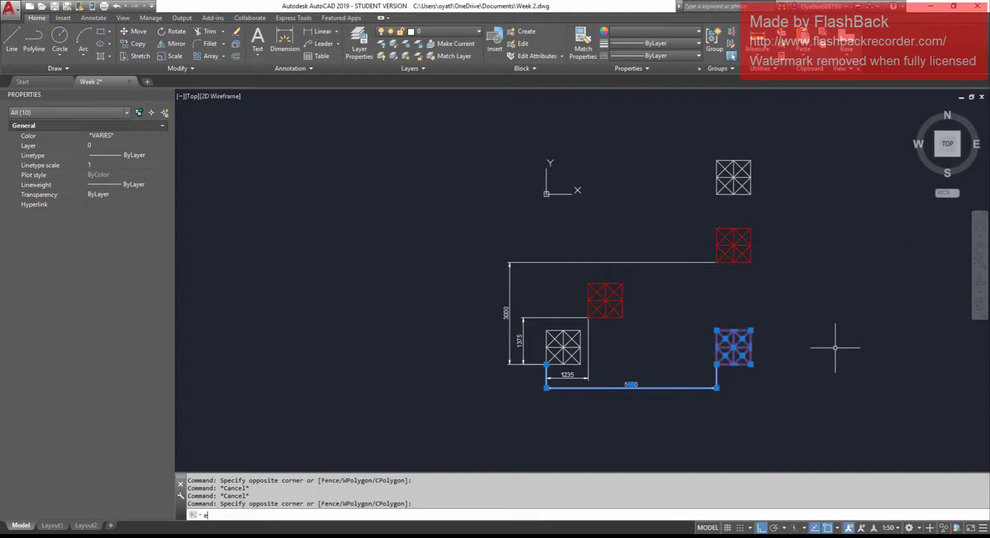
key("space")
key("Escape")
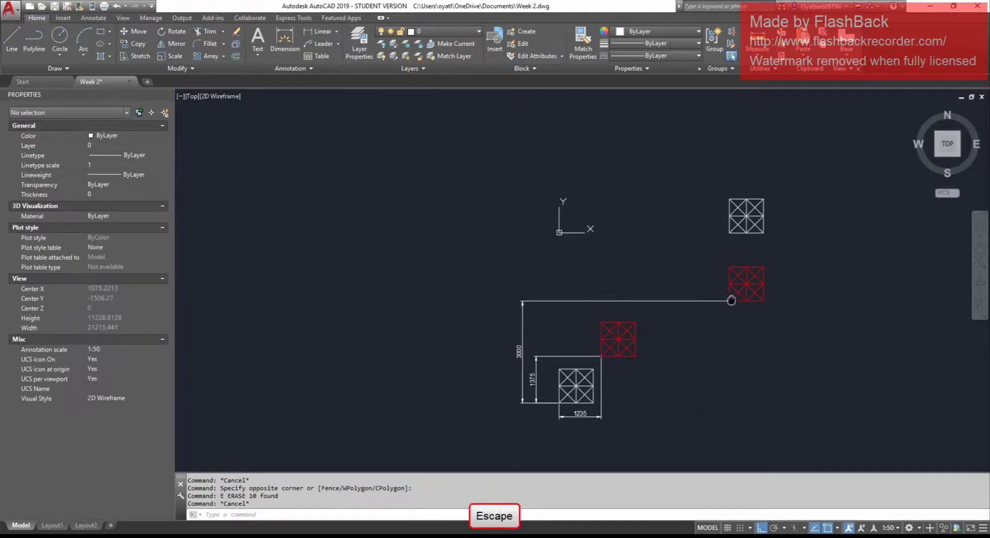
key("Escape")
Step: Move the upper white crossed square by its lower-left corner to the origin at 0,0
middle_click_drag(776, 234, 828, 201)
key("Escape")
left_click(830, 204)
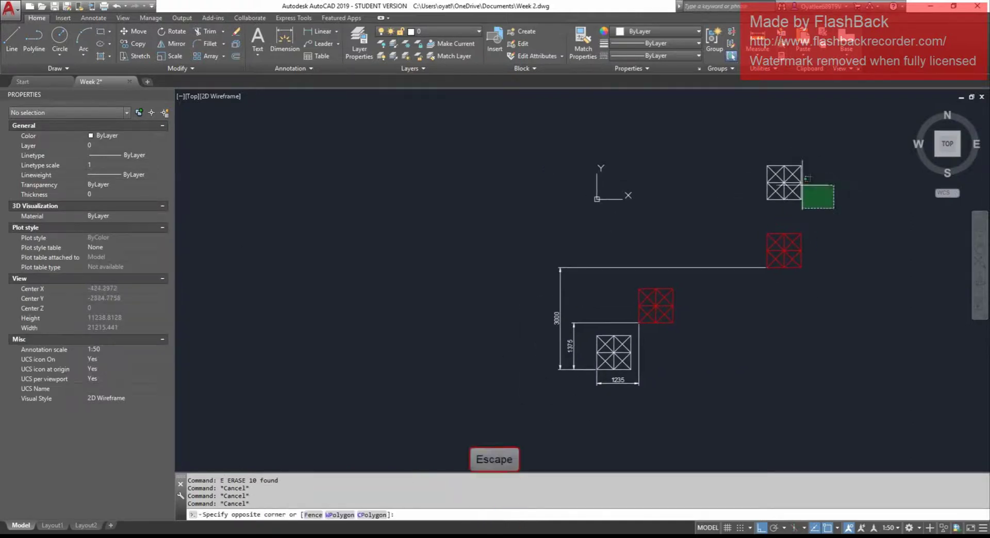
left_click(730, 140)
type("m")
key("space")
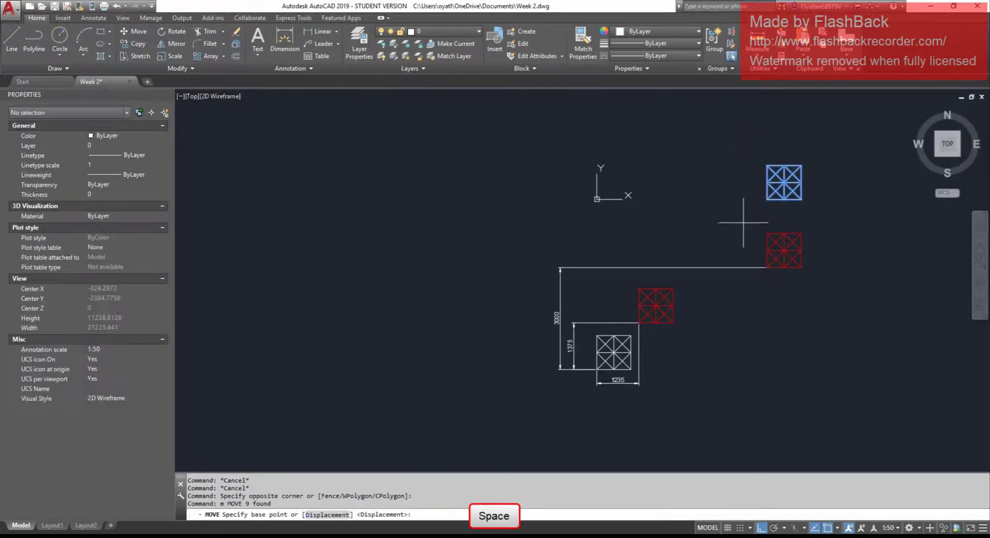
left_click(784, 182)
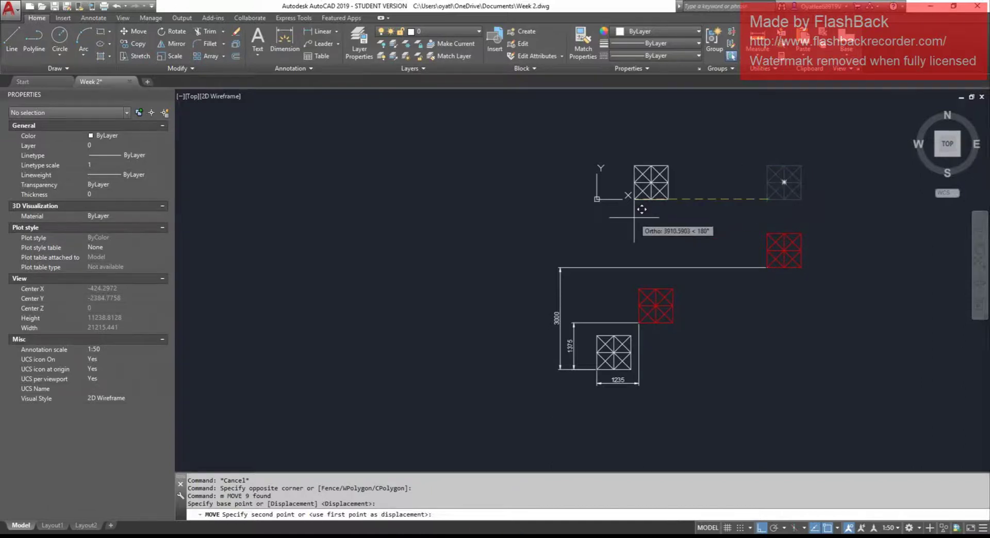
type("0,0")
key("Return")
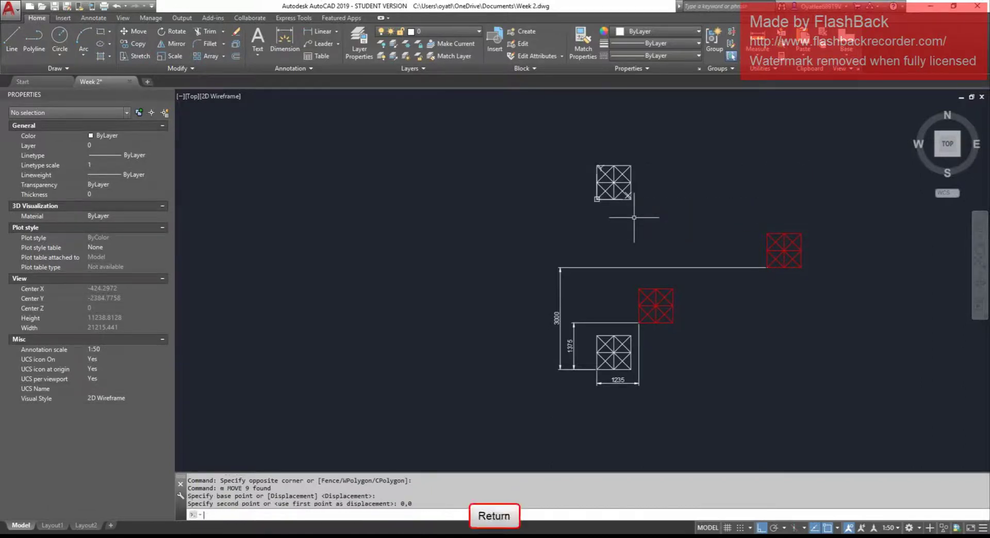
key("Escape")
key("Escape")
Step: Undo the white square's move to the origin and the erasure of the red square and 5000 dimension
left_click(769, 324)
key("Escape")
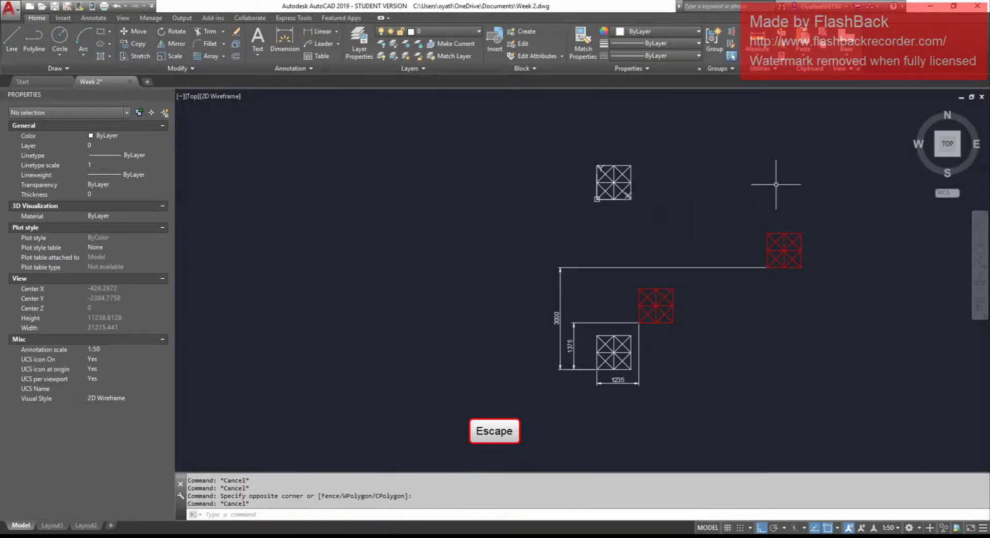
left_click(740, 188)
key("Escape")
key("ctrl+z")
key("ctrl+z")
key("ctrl+z")
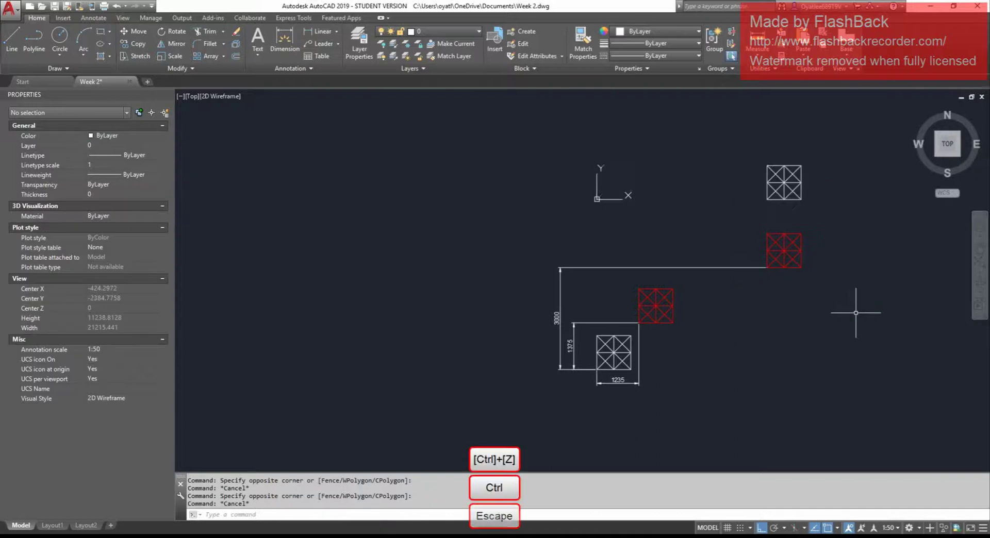
key("Escape")
key("Escape")
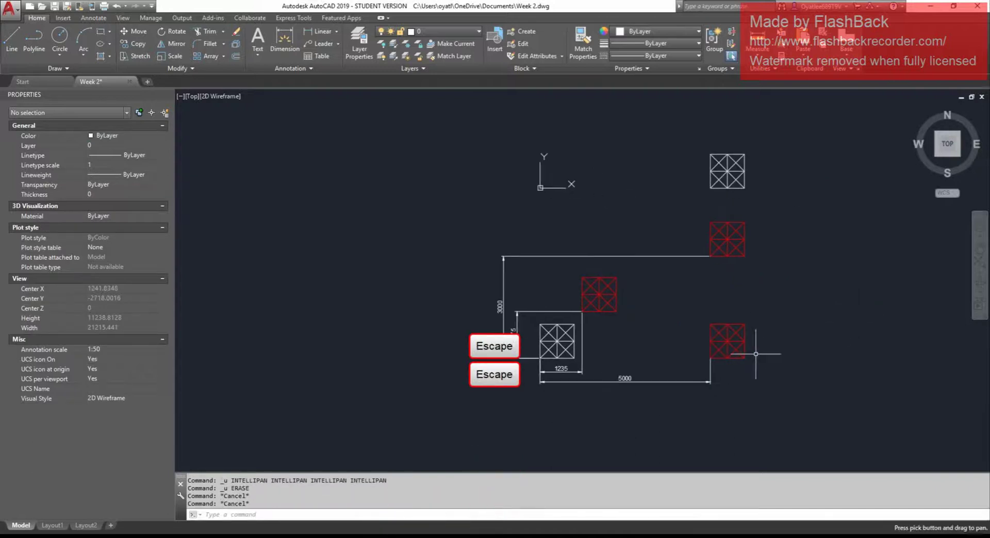
key("Escape")
type("e")
key("space")
key("Escape")
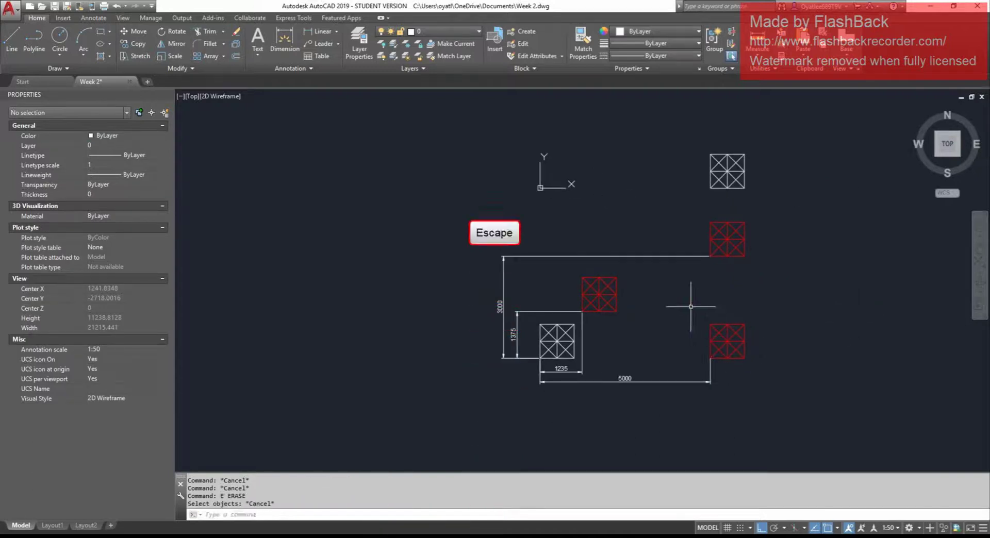
Step: Change the colour of the lower red crossed square at the end of the 5000 dimension to Yellow
left_click(692, 308)
left_click(797, 361)
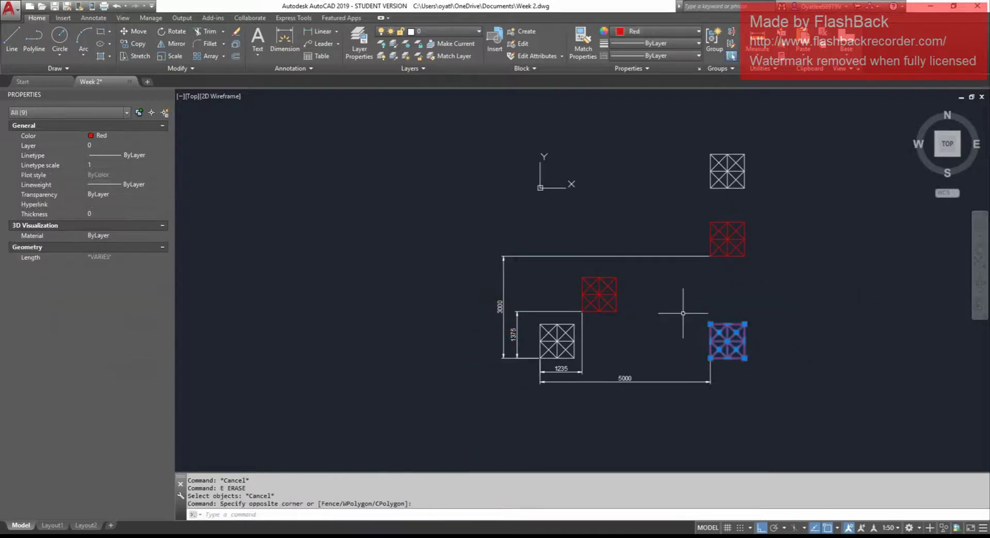
left_click(127, 135)
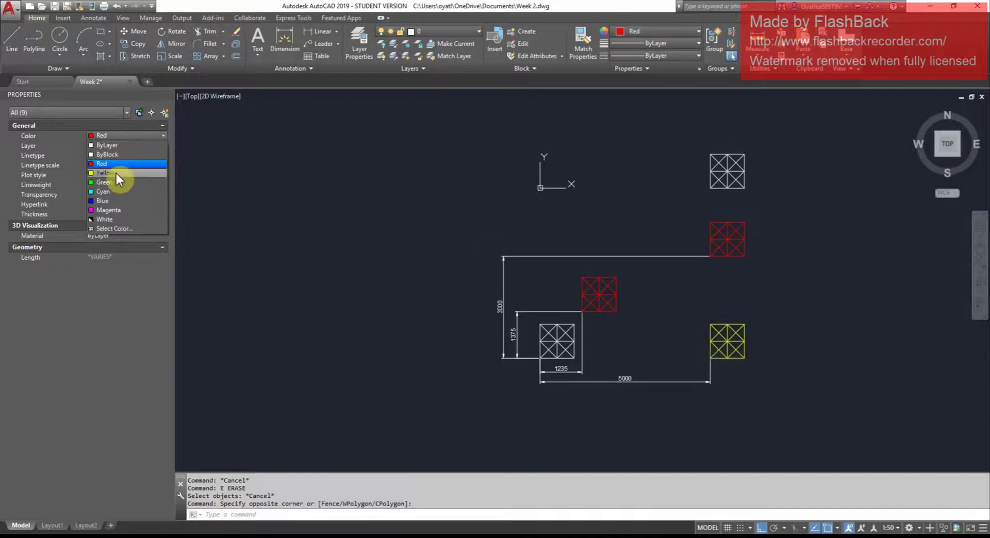
left_click(116, 174)
key("Escape")
key("Escape")
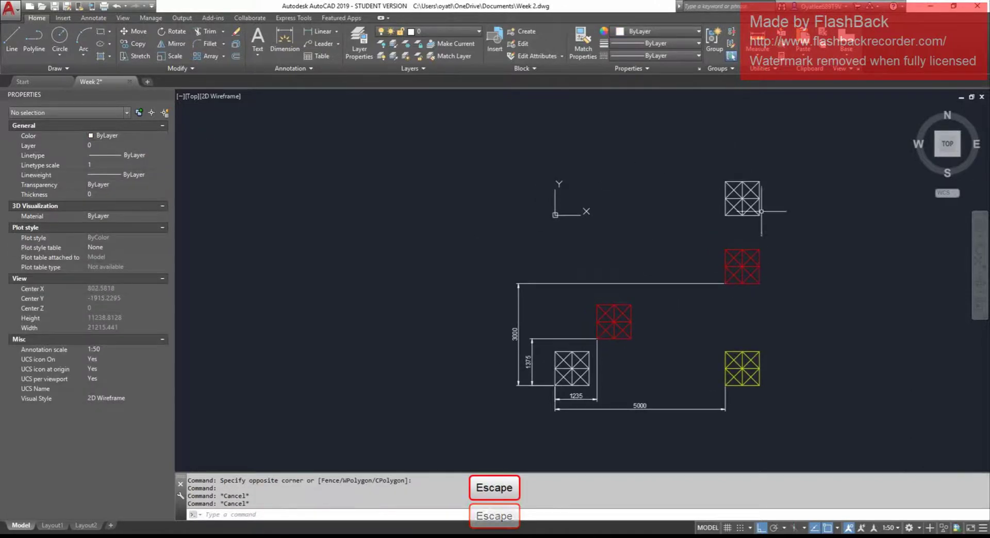
key("Escape")
key("Escape")
Step: Move the upper white crossed square 5000 units horizontally to the left with Ortho on
middle_click_drag(693, 208, 698, 215)
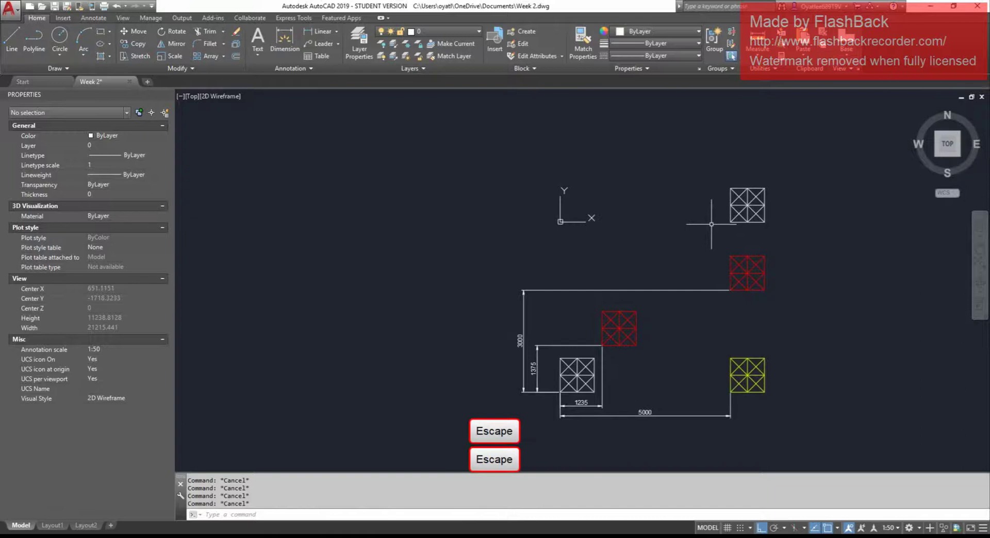
type("m")
key("space")
left_click(691, 171)
left_click(867, 239)
key("space")
left_click(865, 243)
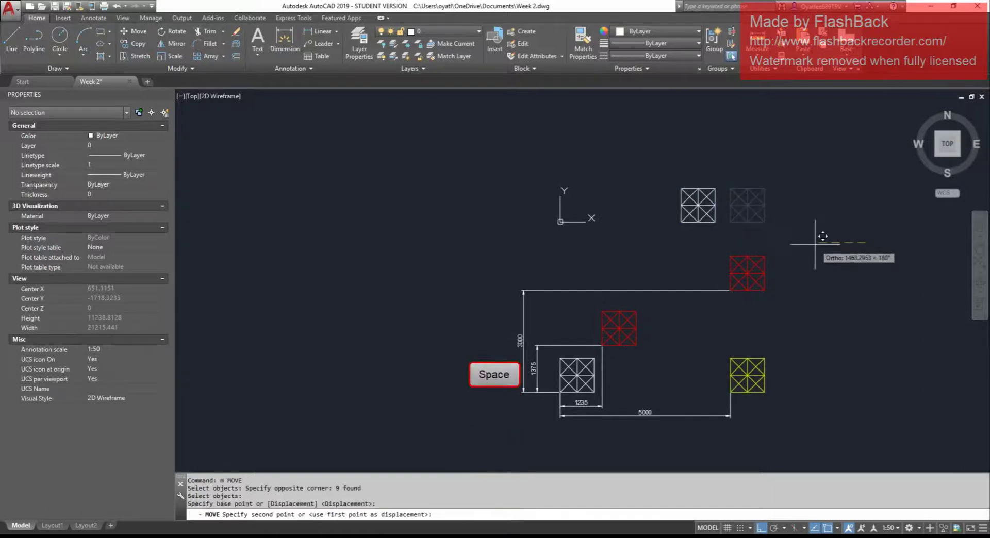
type("00")
key("Return")
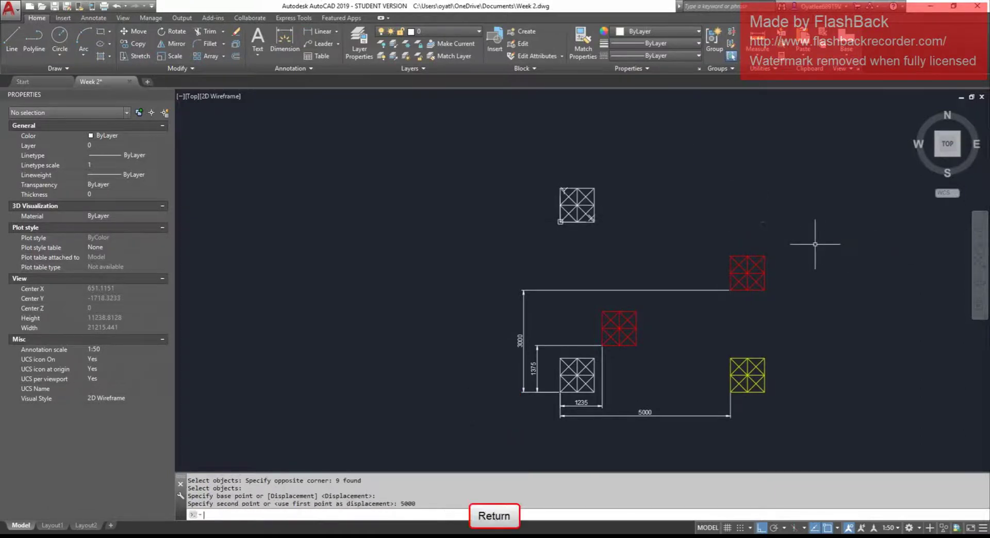
key("Escape")
key("Escape")
Step: Select the red crossed square at the end of the 3000 dimension to highlight it as the target
middle_click_drag(784, 316, 742, 299)
left_click(670, 215)
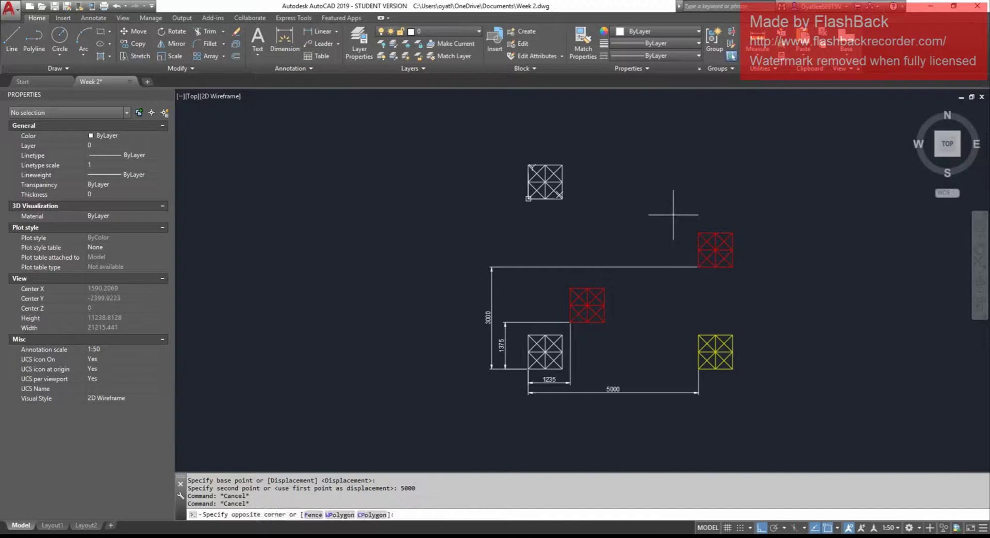
left_click(746, 280)
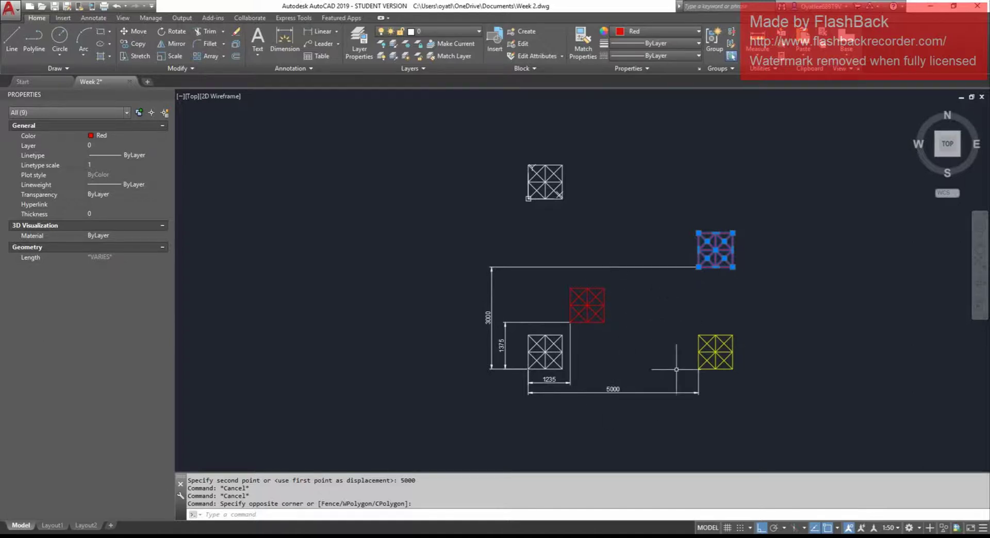
middle_click_drag(642, 285, 659, 309)
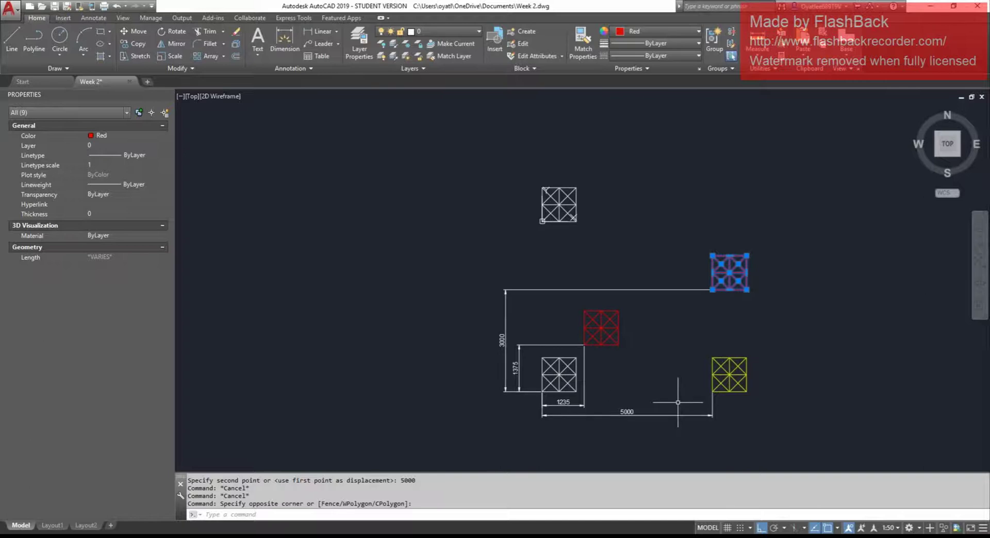
Step: Turn on the drawing grid, examine the axes and the white square at the origin, and clear the selection
key("F7")
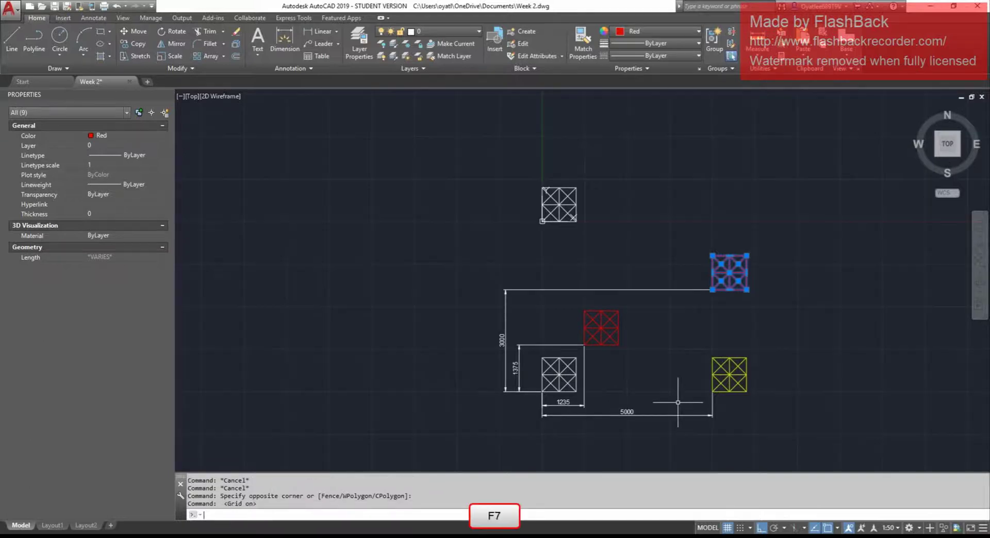
scroll(563, 292, "down", 2)
scroll(563, 292, "down", 4)
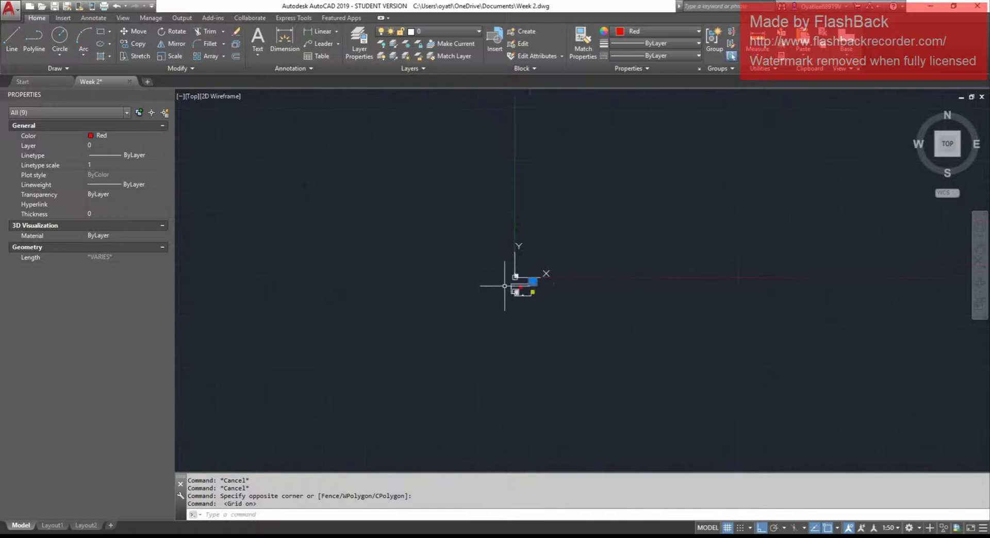
scroll(506, 276, "up", 8)
scroll(567, 281, "up", 2)
scroll(586, 283, "down", 5)
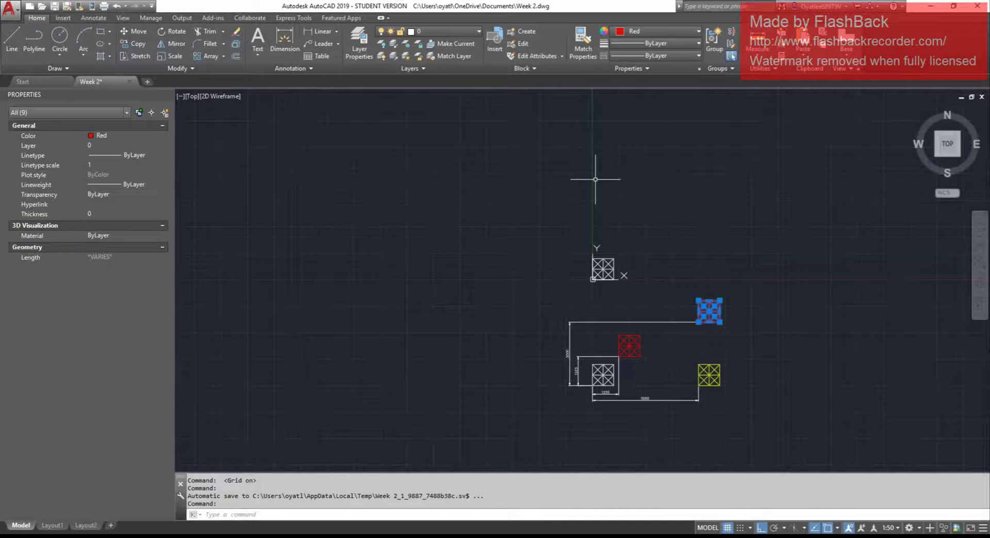
key("Escape")
scroll(634, 278, "up", 5)
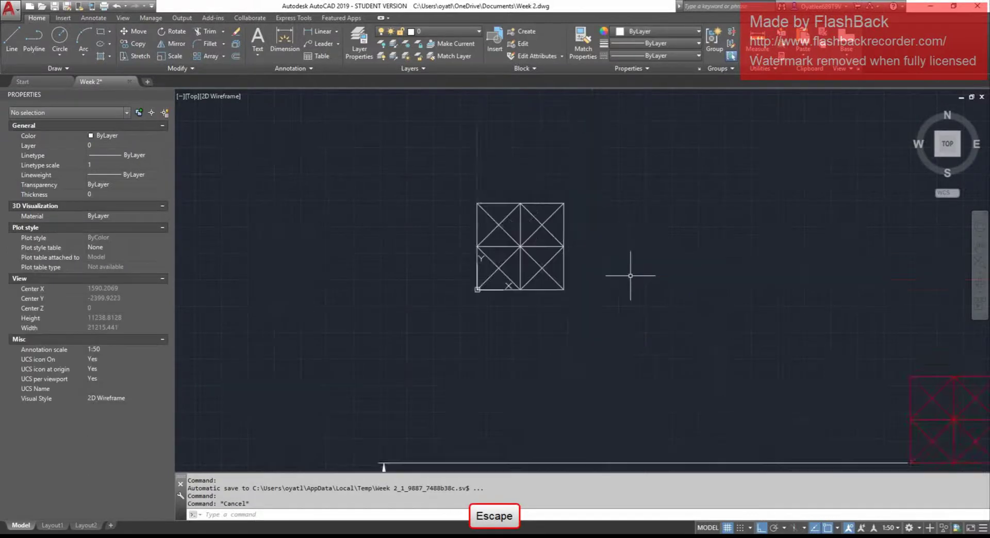
key("Escape")
scroll(632, 279, "down", 4)
key("Escape")
Step: Move the white crossed square at the origin by its lower-left corner to 5000,3000 with Ortho off
left_click(528, 233)
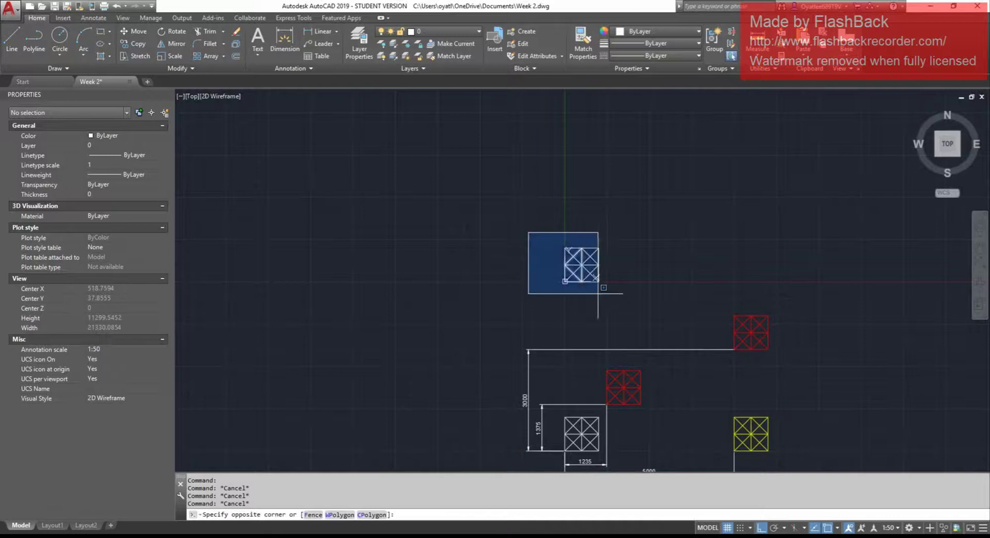
key("Escape")
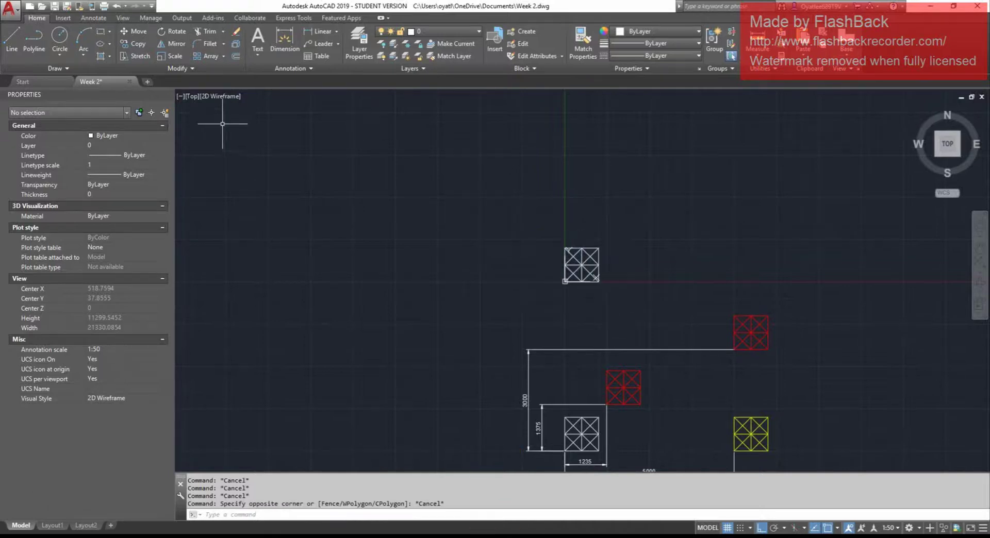
left_click(140, 30)
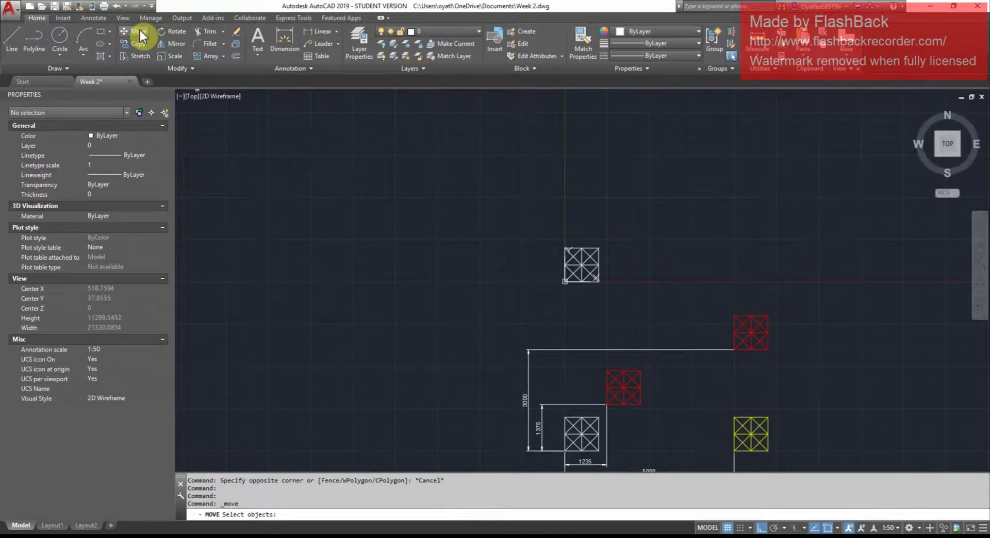
left_click(525, 217)
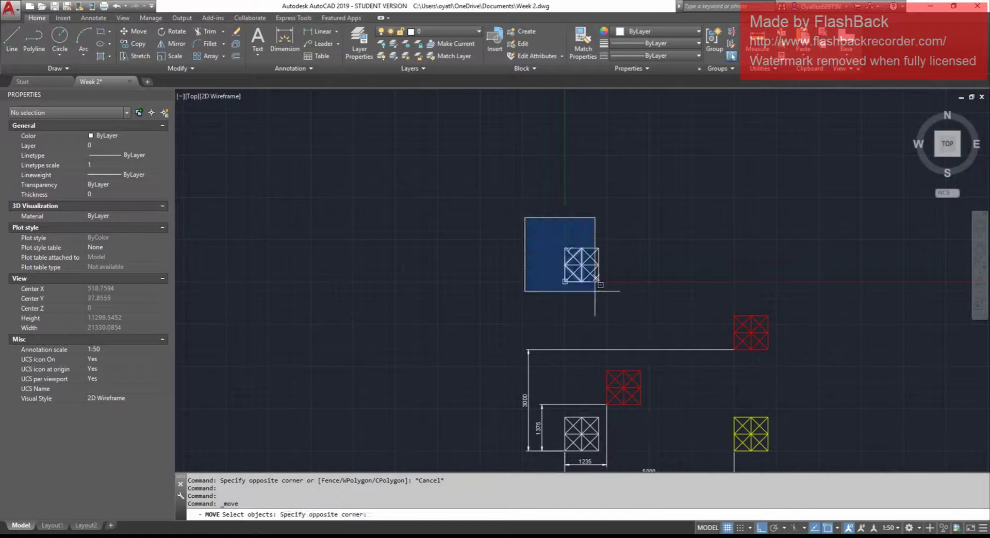
left_click(629, 322)
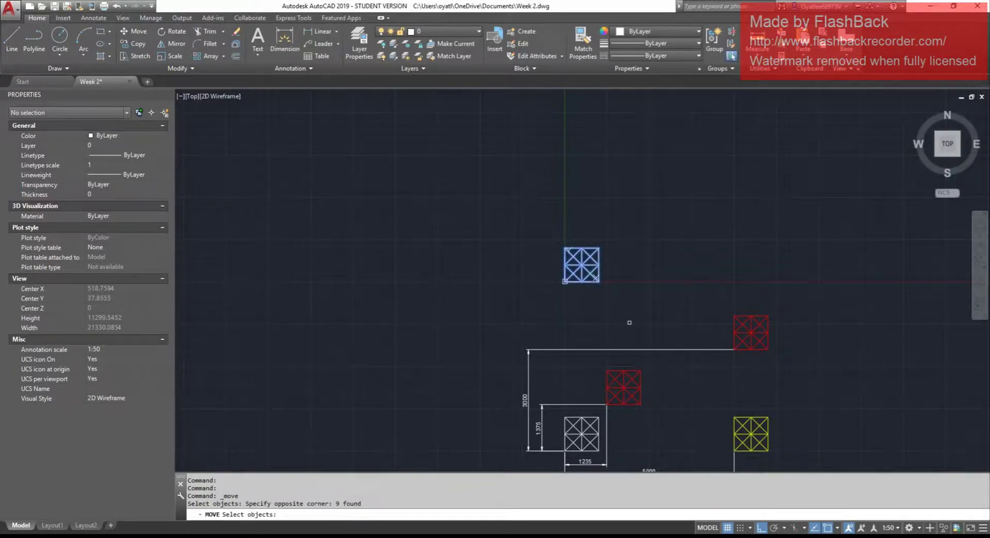
key("space")
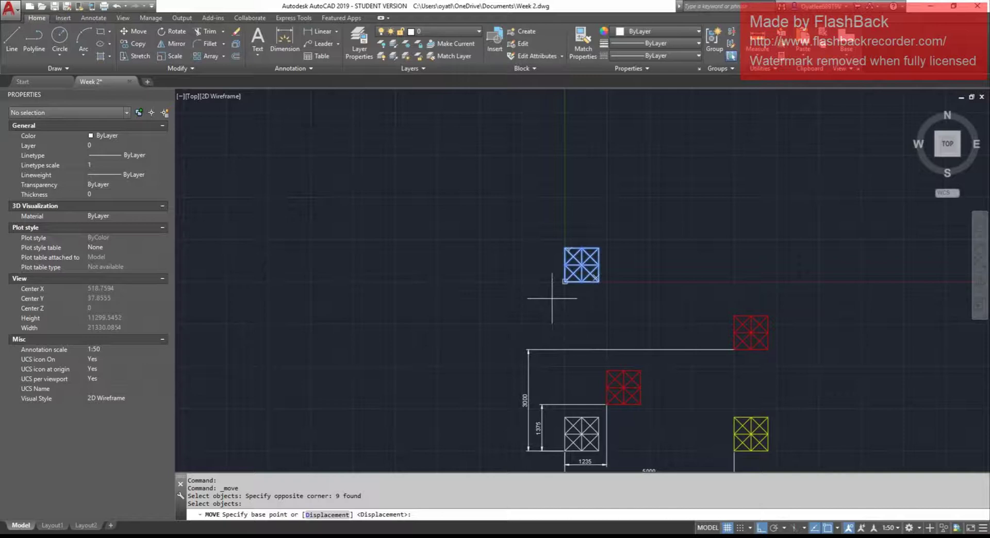
left_click(565, 281)
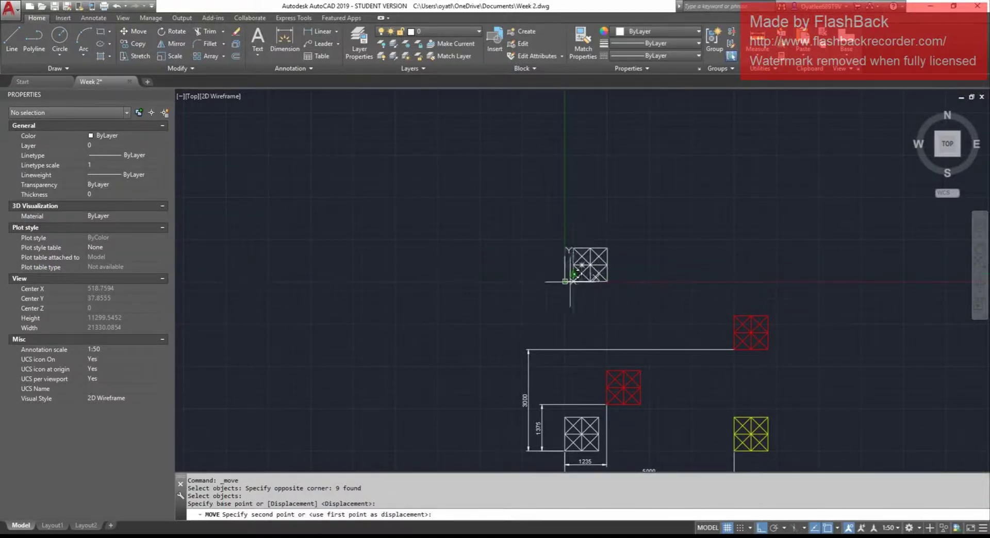
scroll(644, 278, "down", 1)
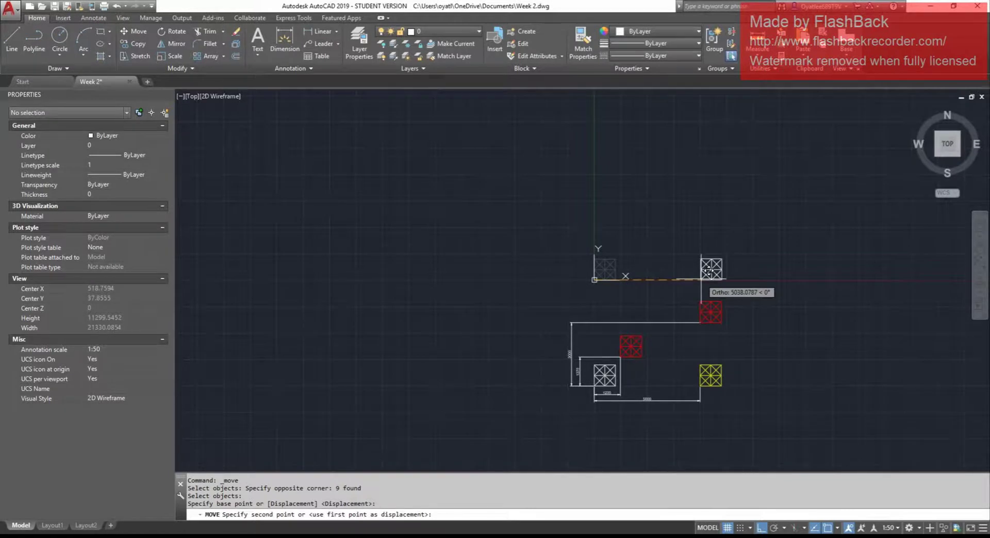
key("F8")
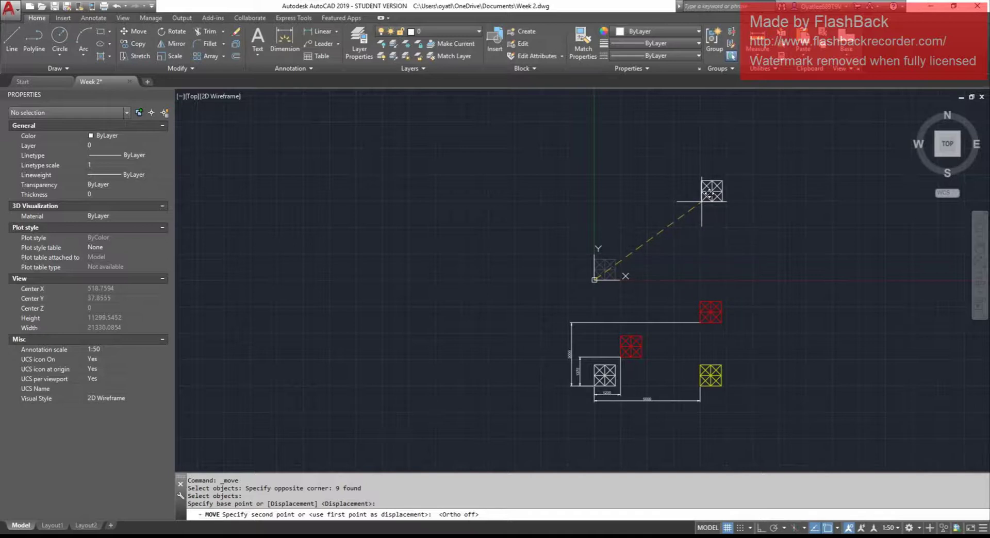
type("3")
key("BackSpace")
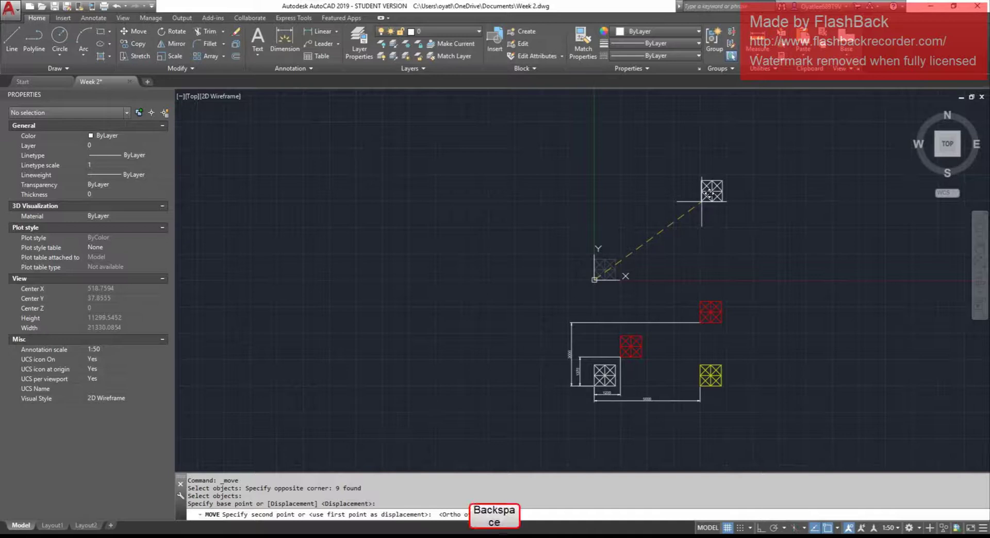
type("5000,300")
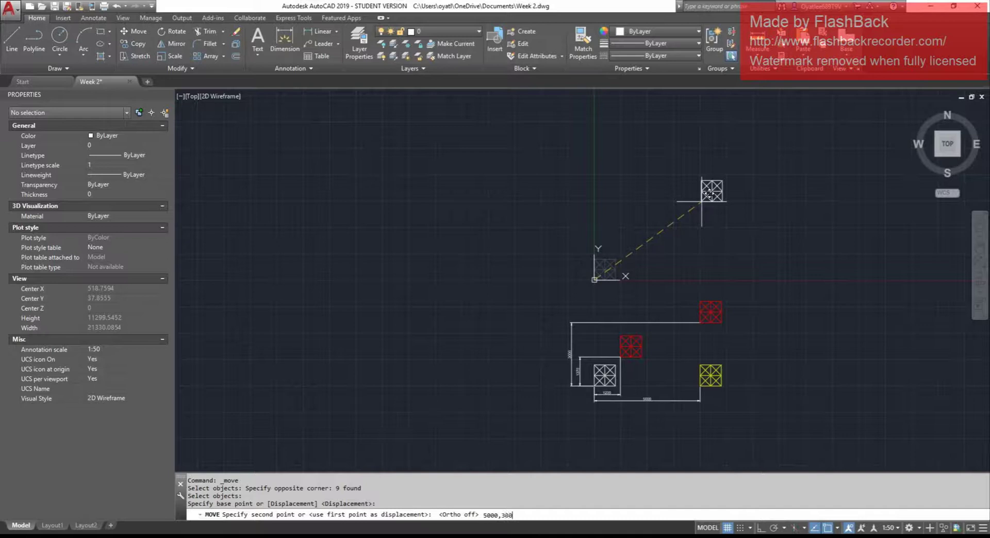
type("0")
key("Return")
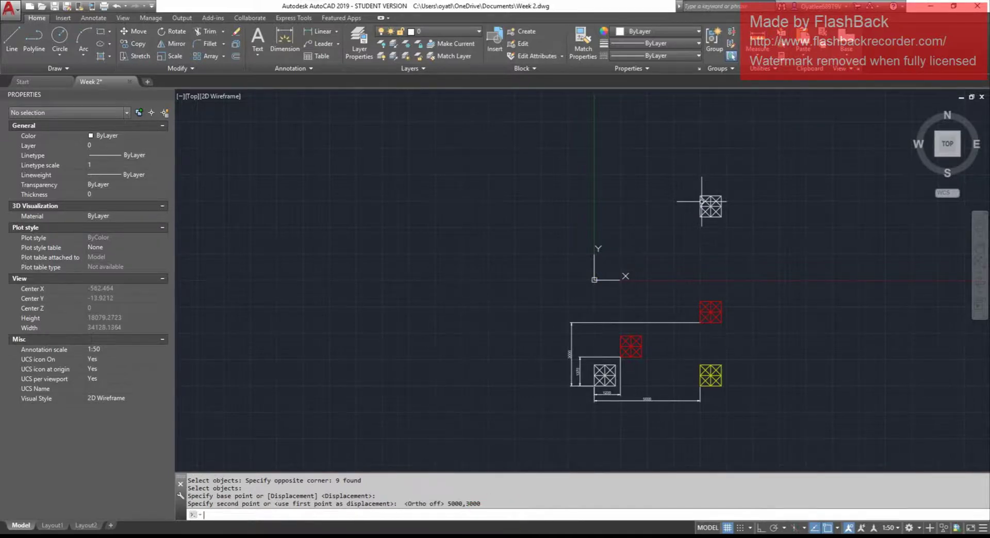
key("Escape")
key("Escape")
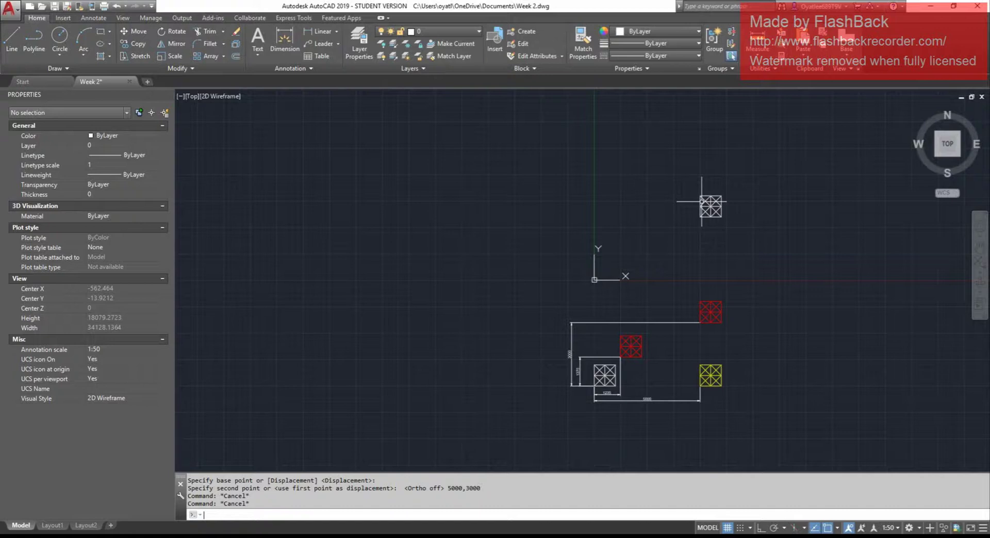
Step: Check the coordinates of the moved white square's lower-left corner with the ID command
type("iD")
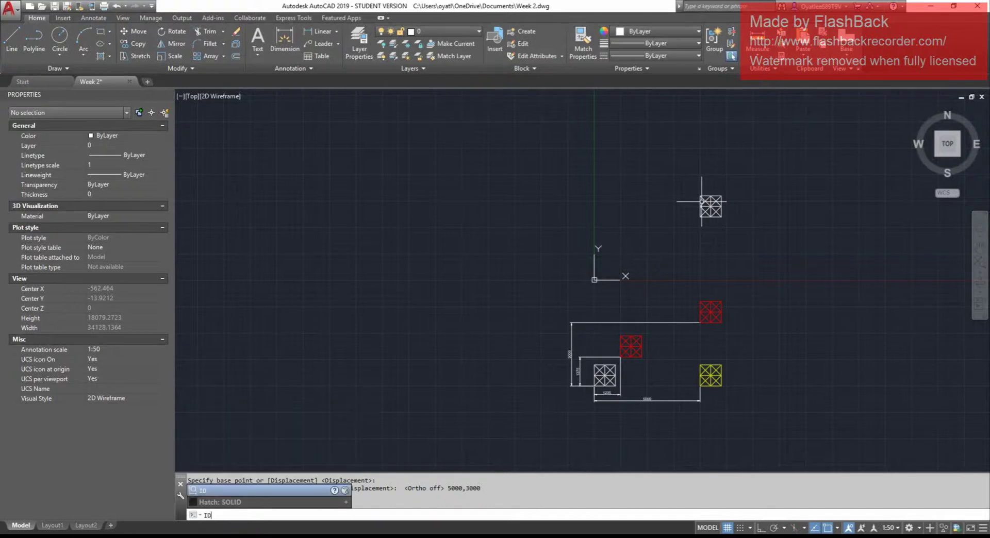
key("Return")
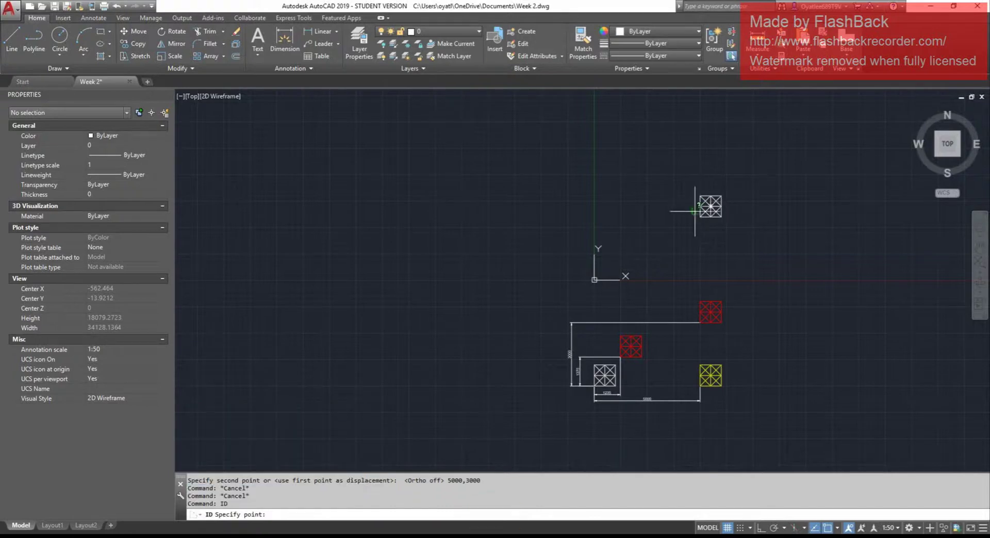
scroll(707, 221, "up", 4)
scroll(692, 207, "up", 2)
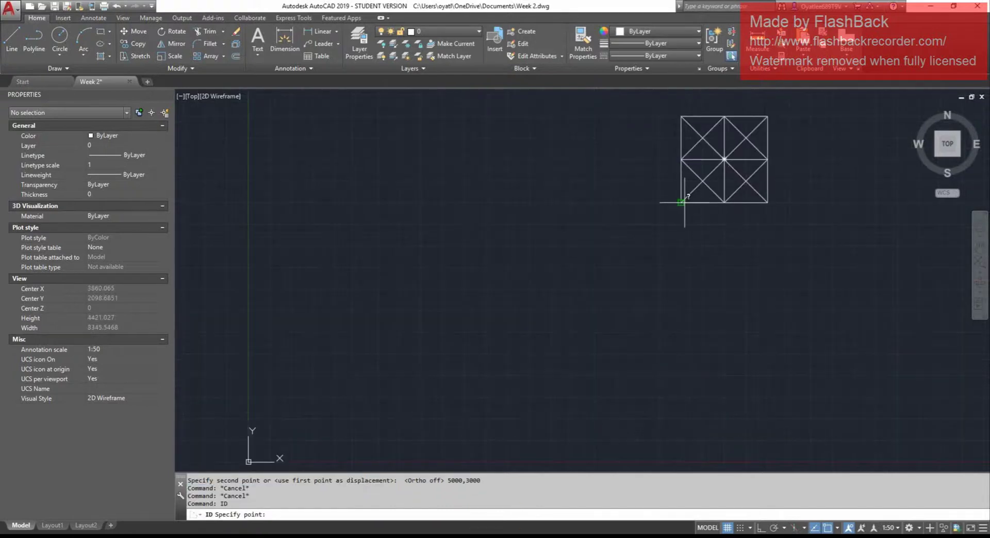
left_click(683, 203)
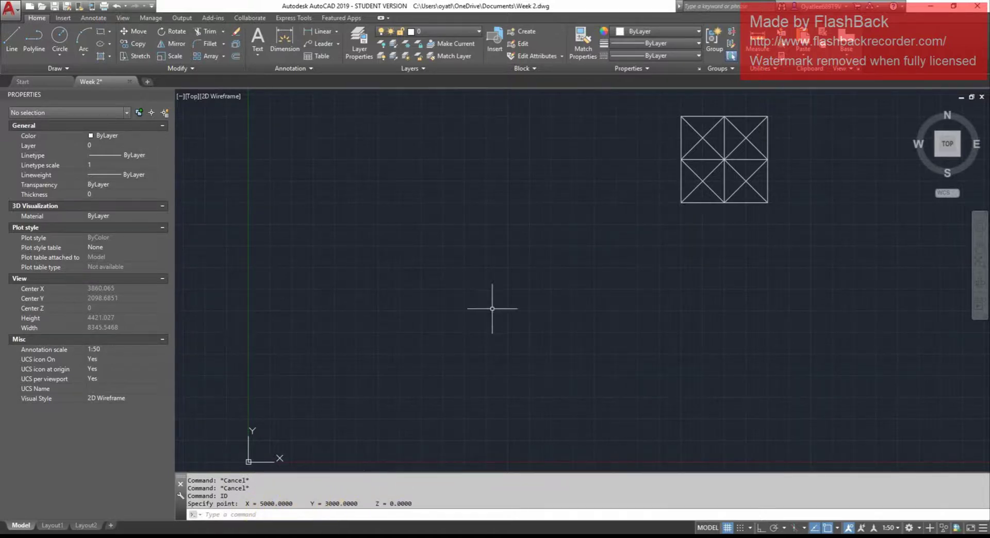
Step: Move the upper white crossed square by its lower-left corner back to the origin at 0,0
scroll(531, 301, "down", 5)
middle_click_drag(585, 293, 616, 229)
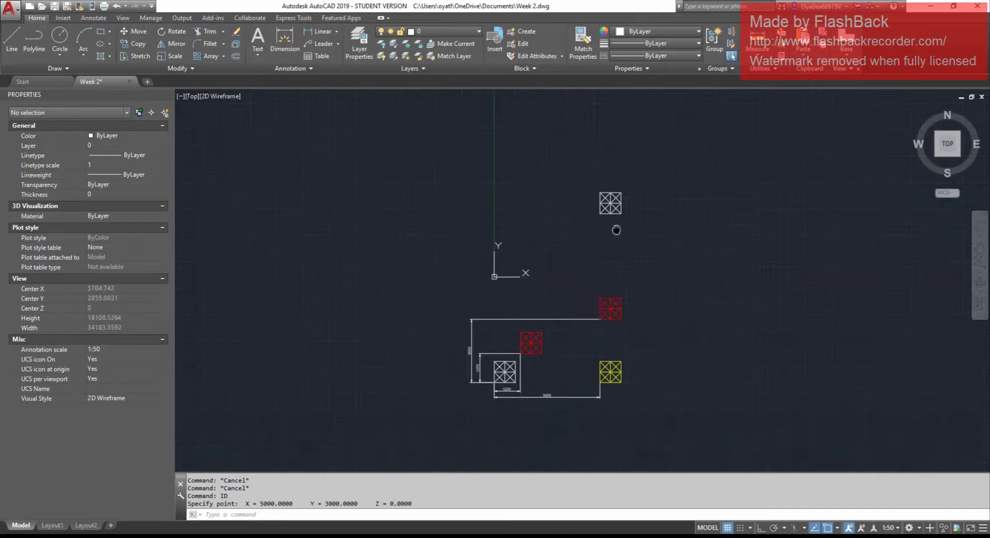
middle_click_drag(563, 366, 570, 336)
key("Escape")
key("Escape")
key("Escape")
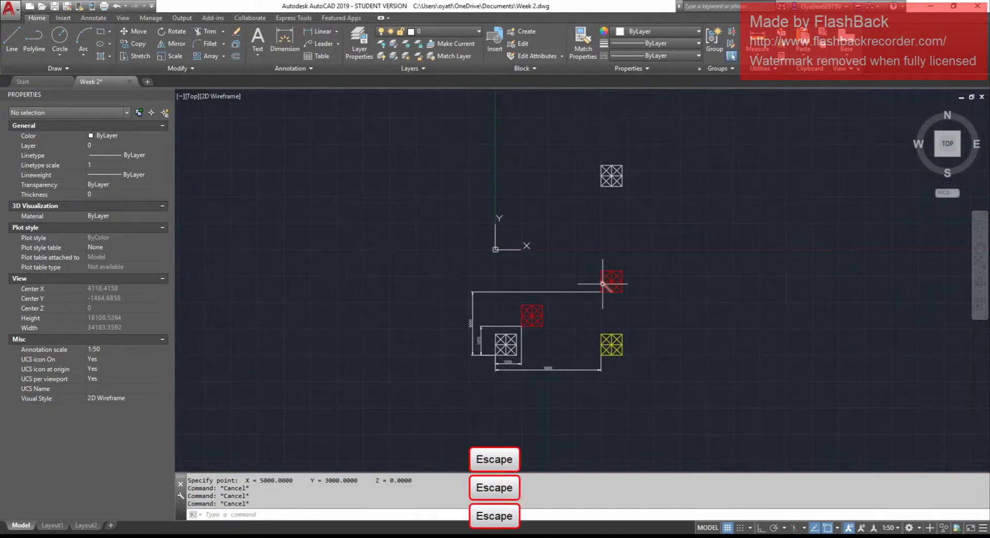
type("m")
key("space")
left_click(679, 231)
left_click(606, 153)
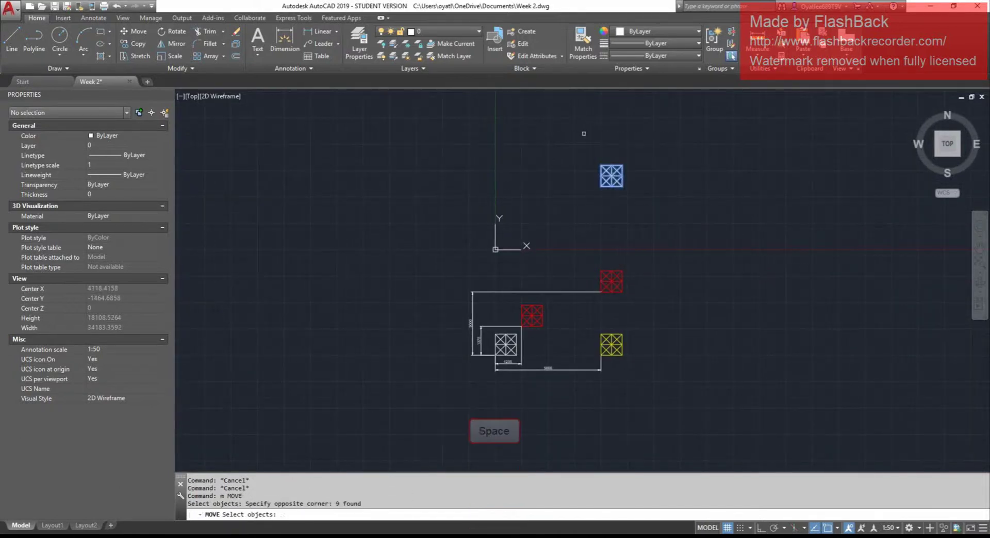
key("space")
left_click(612, 176)
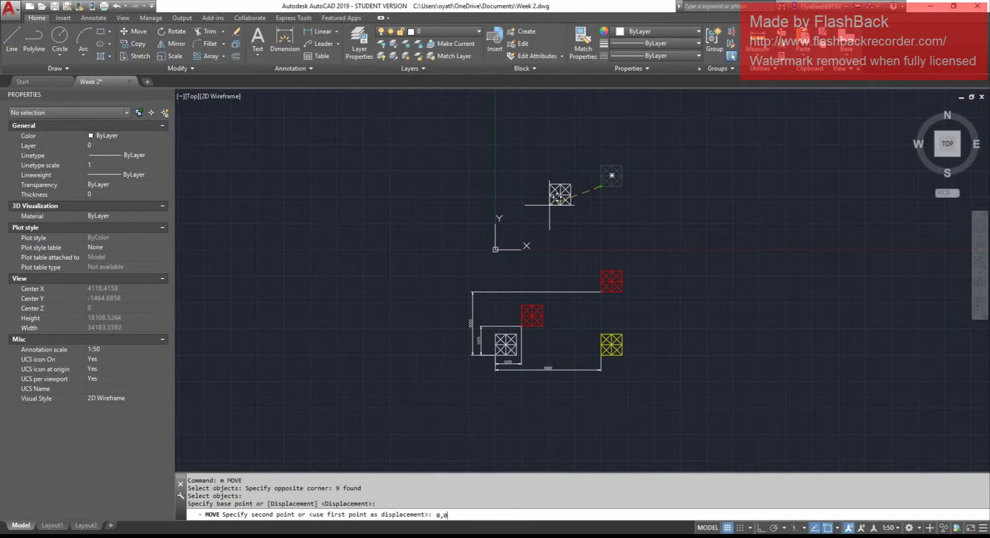
type("0,0")
key("Return")
key("Escape")
key("Escape")
Step: Change the colour of the red crossed square at the end of the 3000 dimension to Yellow and deselect it
left_click(580, 228)
left_click(625, 308)
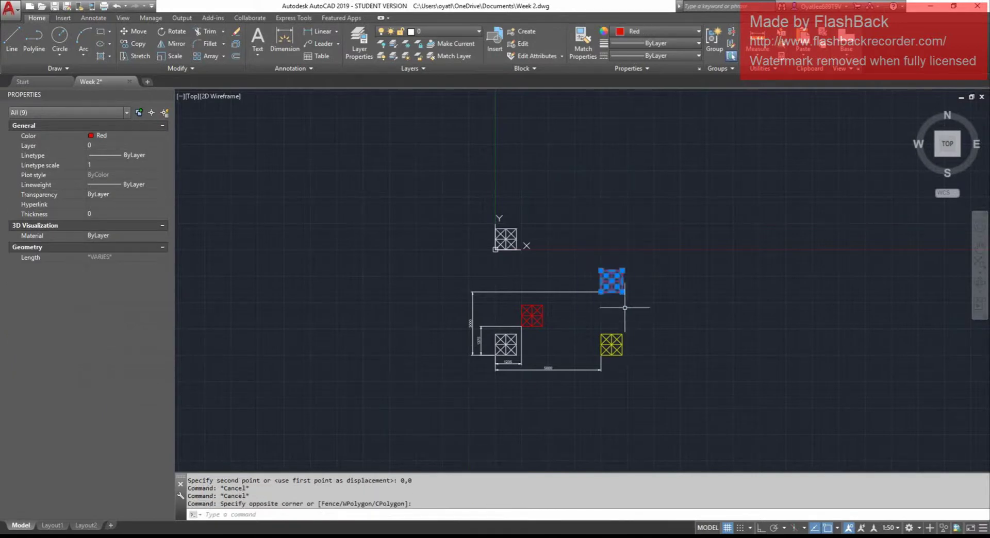
left_click(104, 137)
left_click(89, 173)
key("Escape")
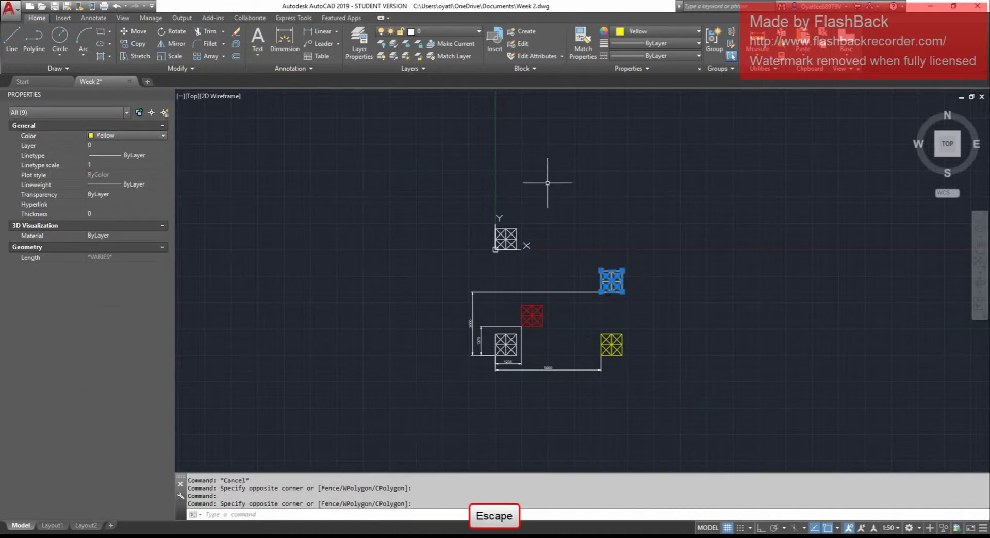
key("Escape")
key("Escape")
Step: Move the white crossed square at the origin by its lower-left corner to 1235,1375
scroll(525, 341, "up", 2)
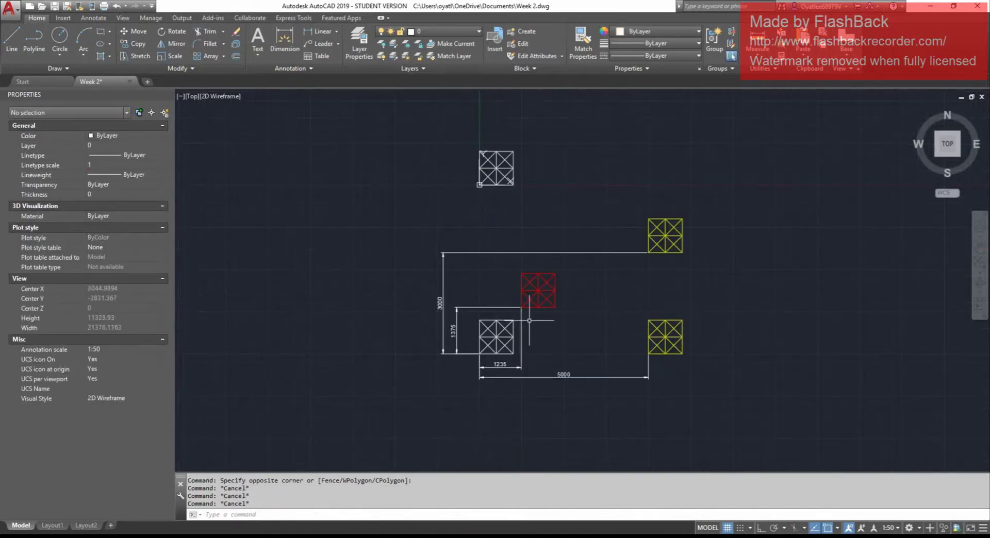
middle_click_drag(531, 301, 586, 282)
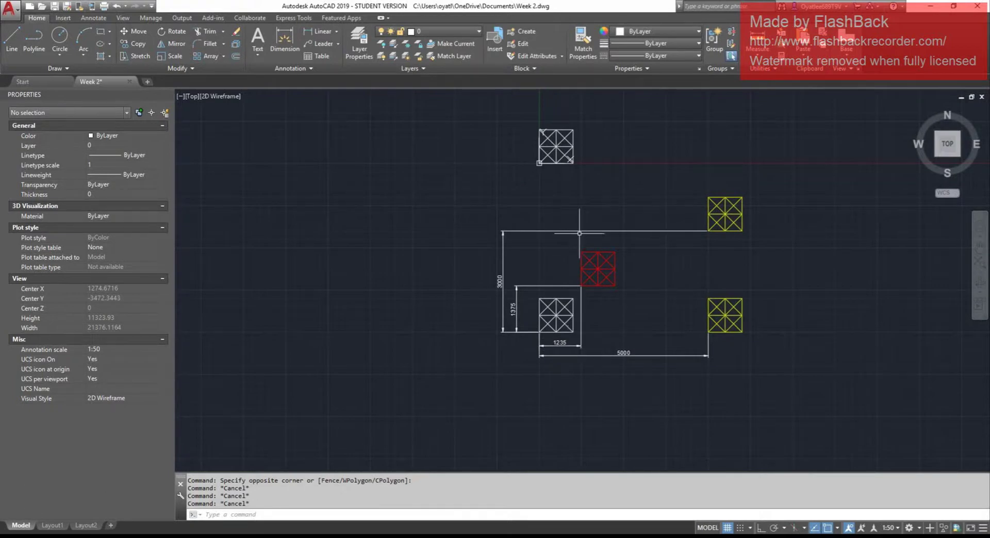
middle_click_drag(579, 235, 567, 297)
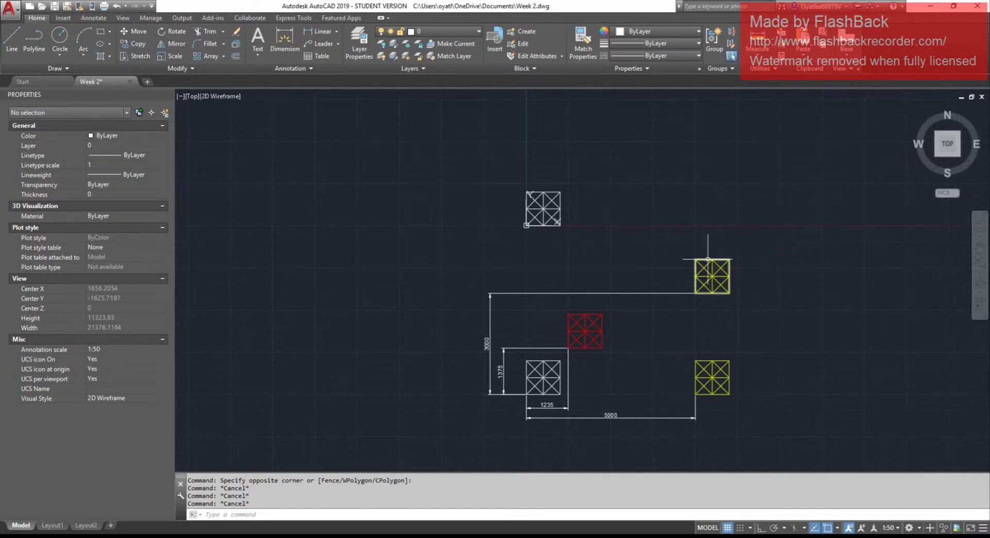
middle_click_drag(616, 196, 614, 224)
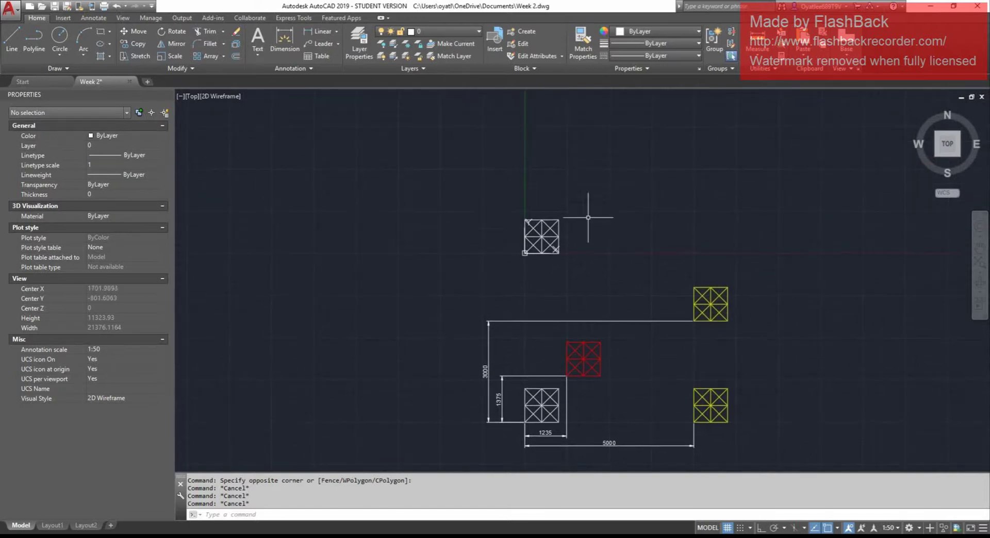
key("Escape")
key("Escape")
type("m")
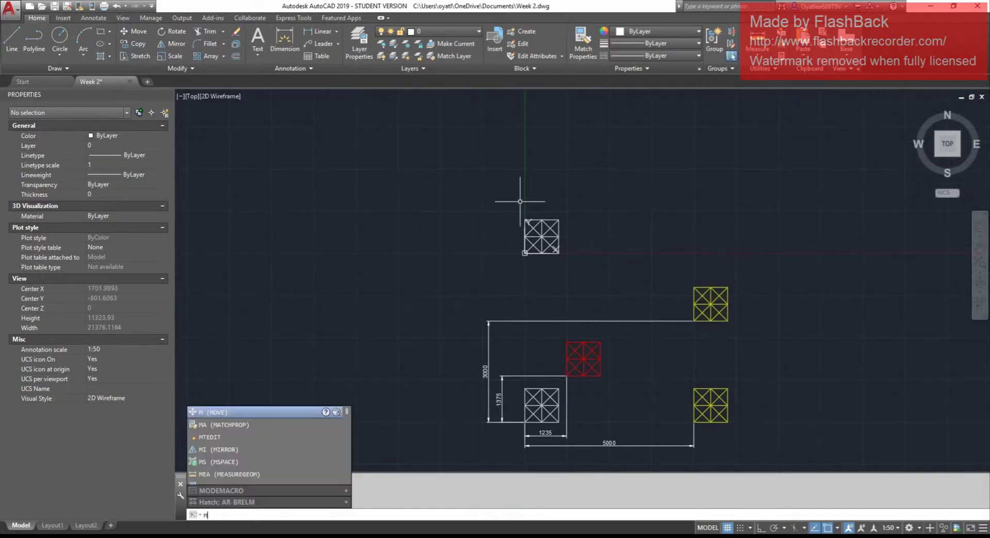
key("space")
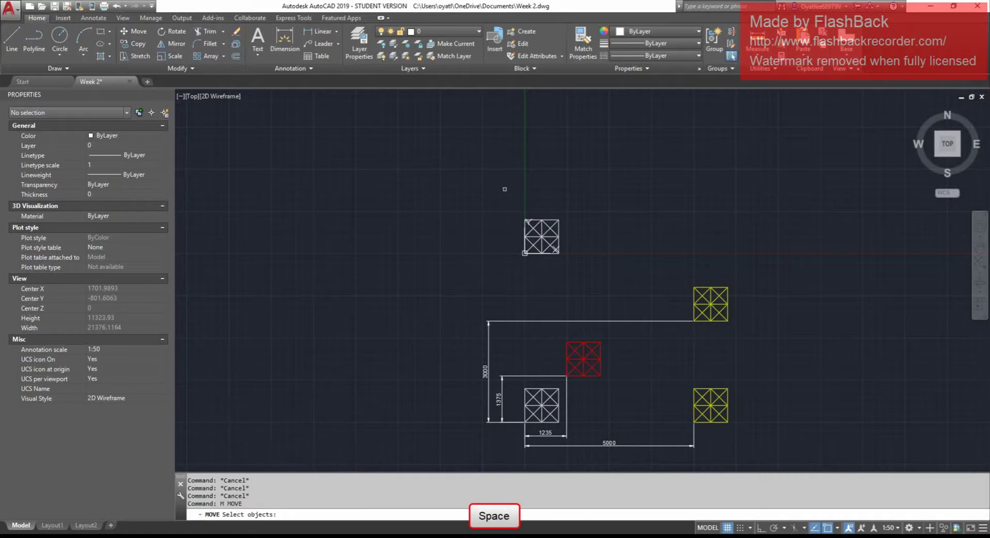
left_click(485, 176)
left_click(612, 294)
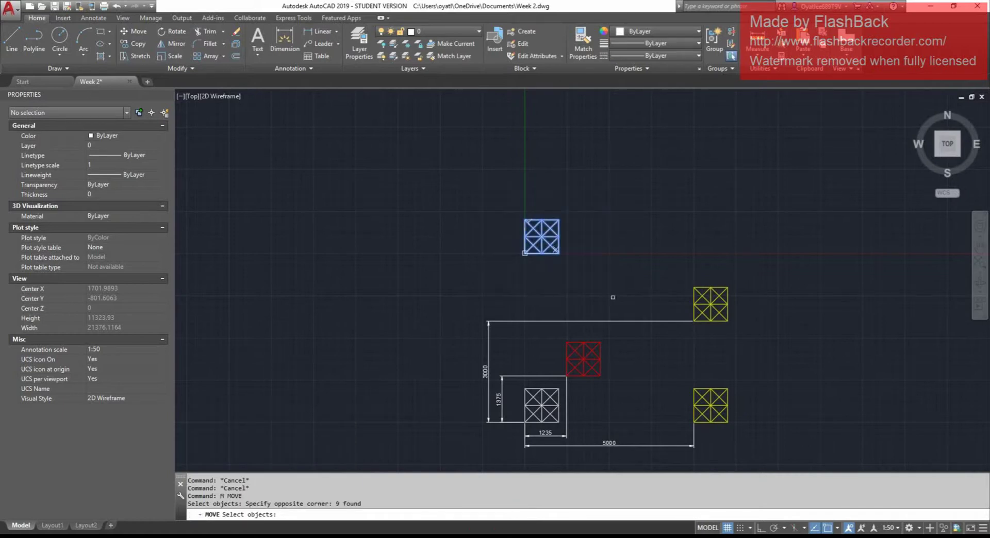
key("space")
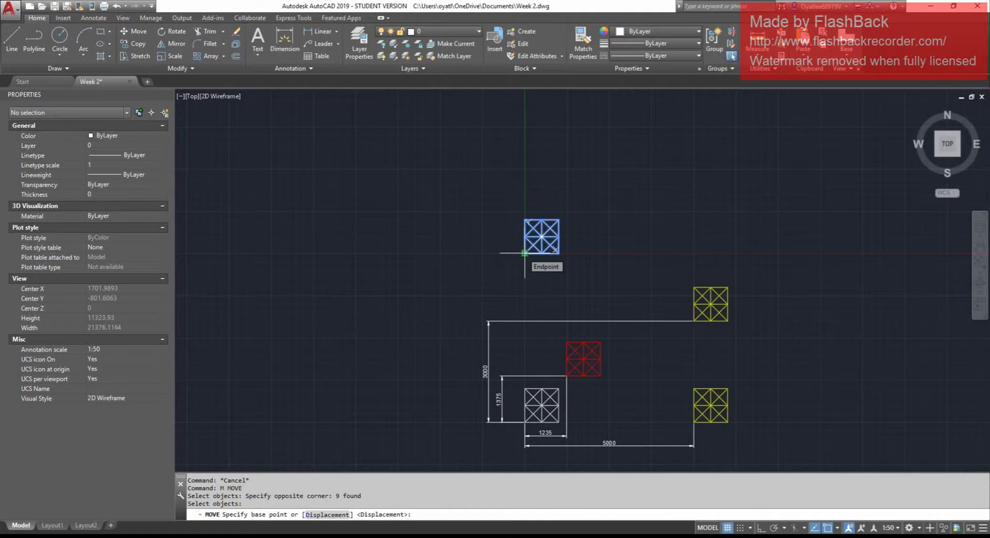
left_click(525, 253)
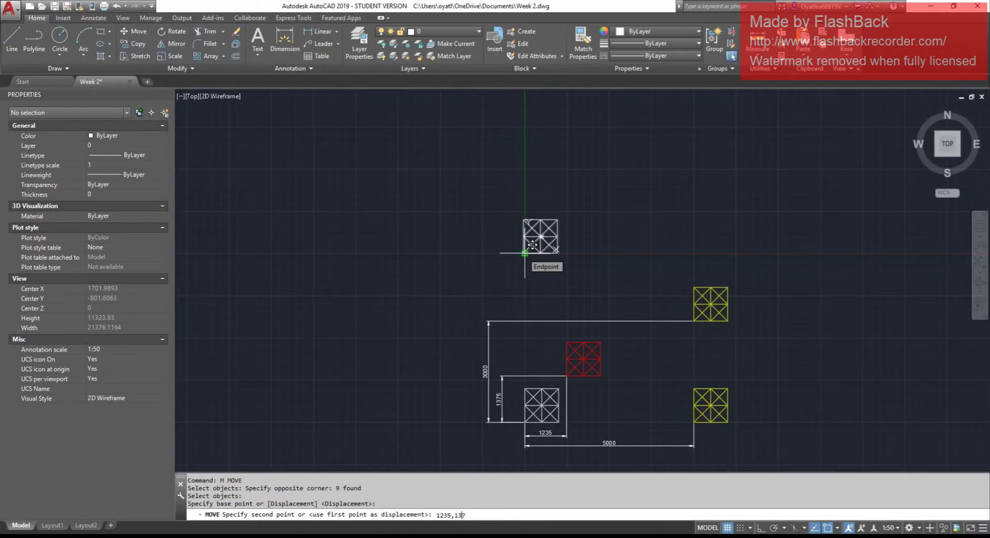
key("Return")
key("Escape")
key("Escape")
key("Escape")
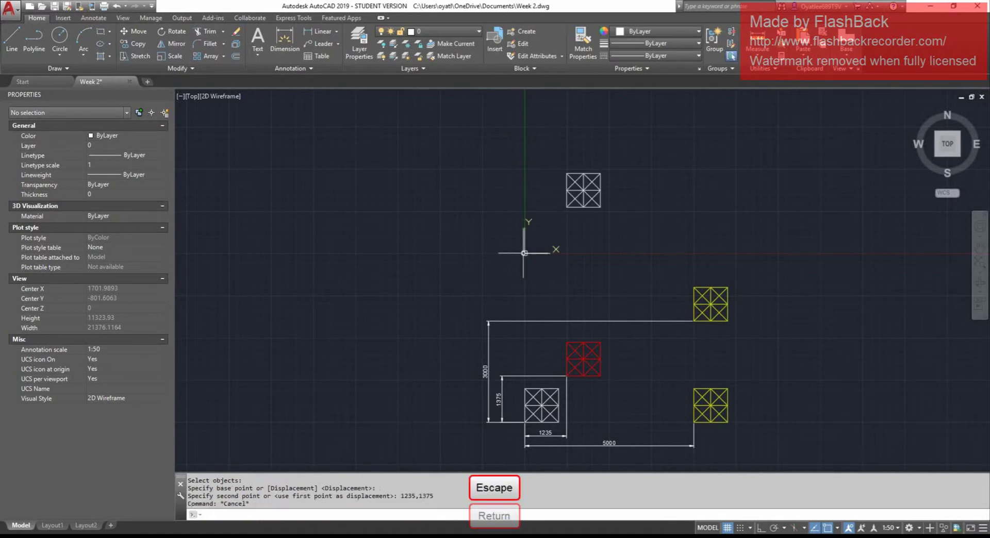
Step: Identify the coordinates of the lower-left corner of the white square above the X axis
type("ID")
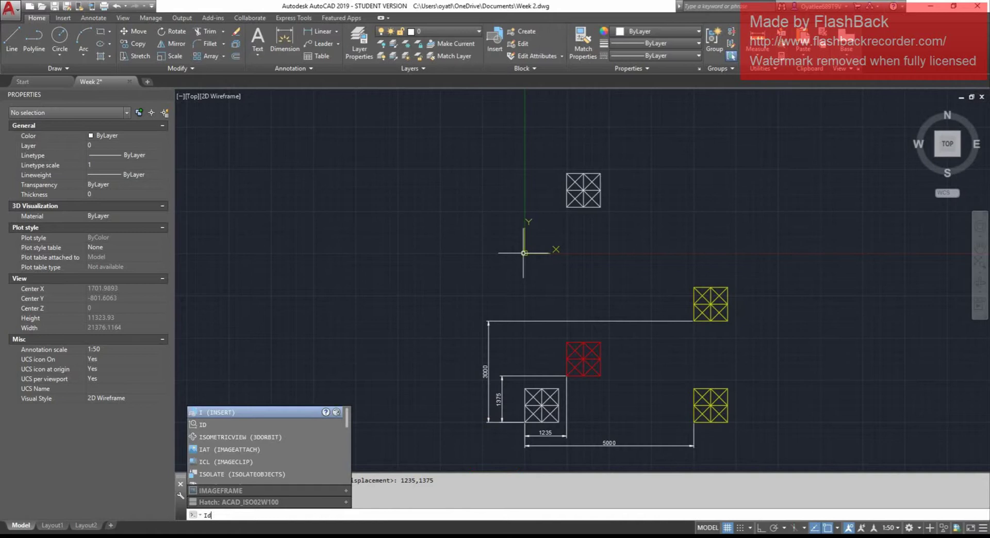
key("space")
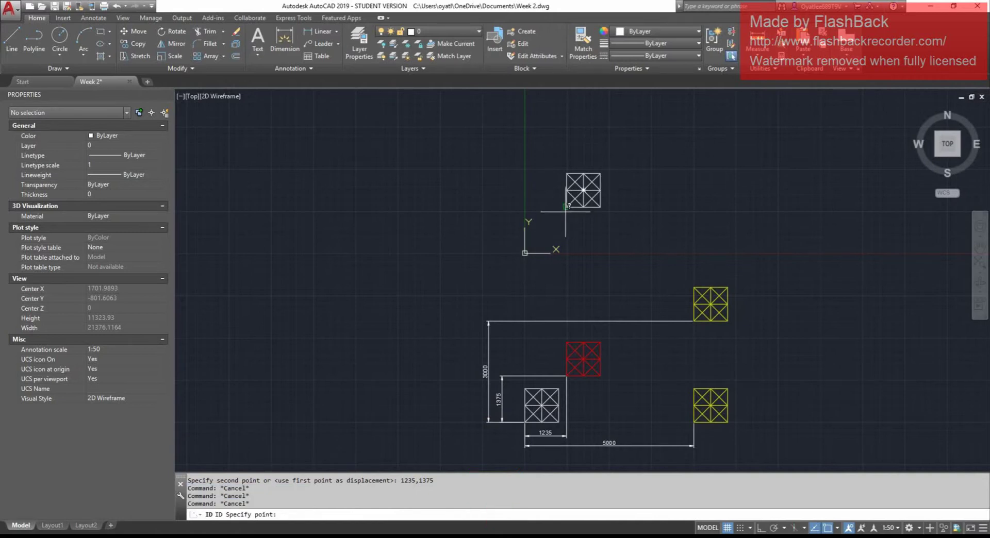
left_click(566, 207)
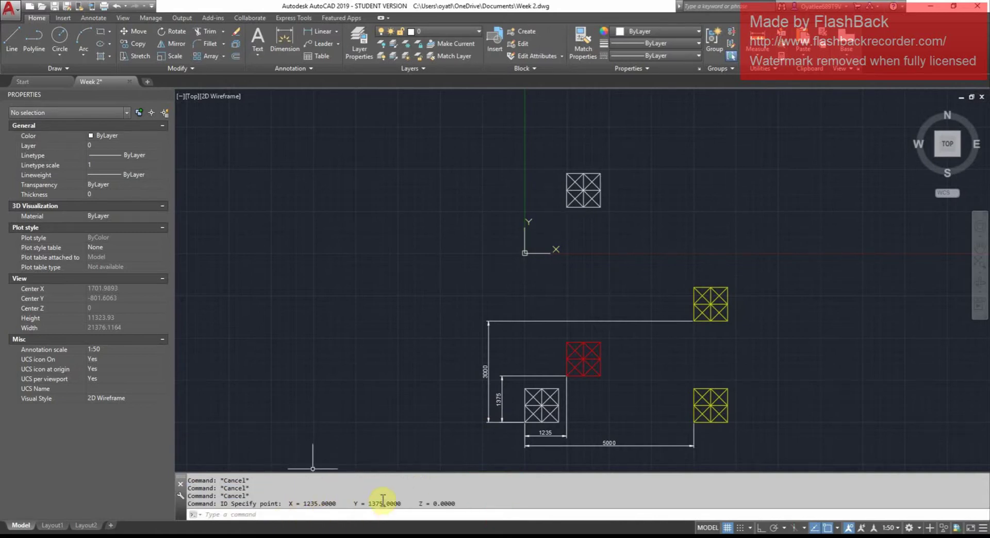
scroll(542, 457, "up", 3)
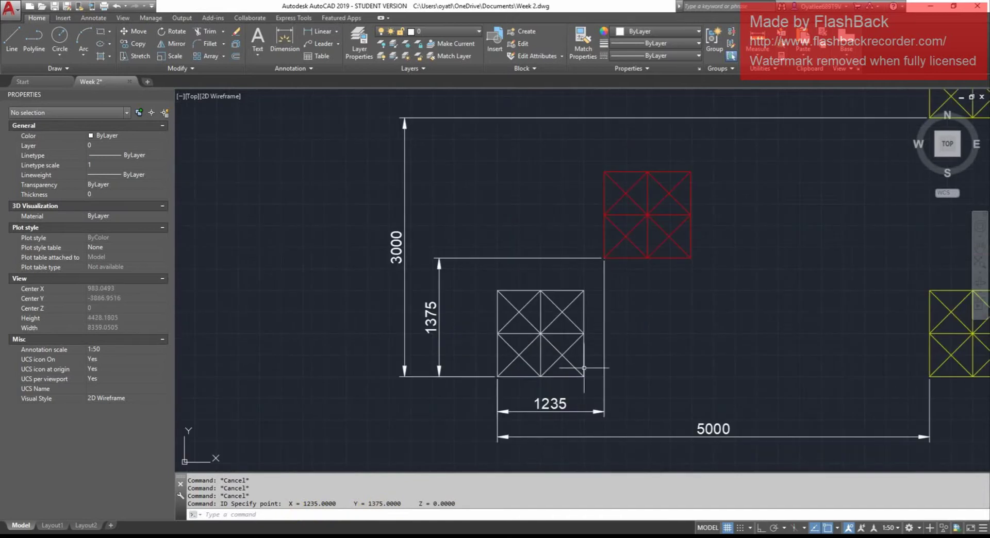
scroll(498, 384, "down", 4)
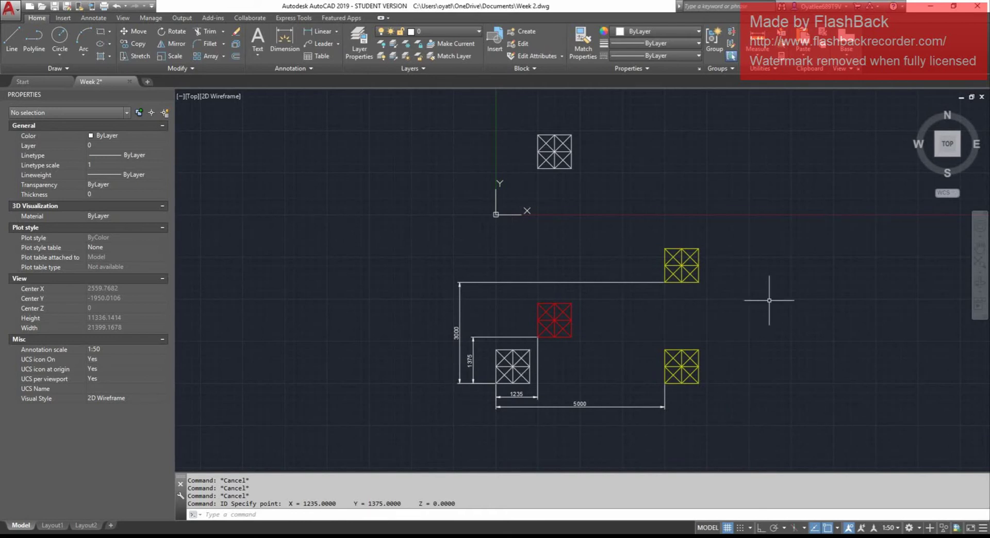
left_click(737, 325)
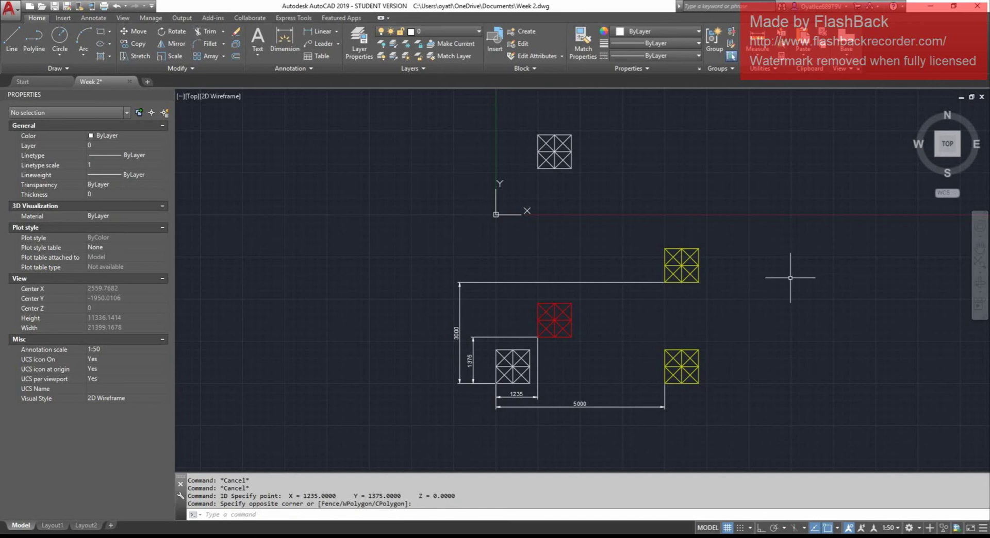
middle_click_drag(813, 268, 798, 281)
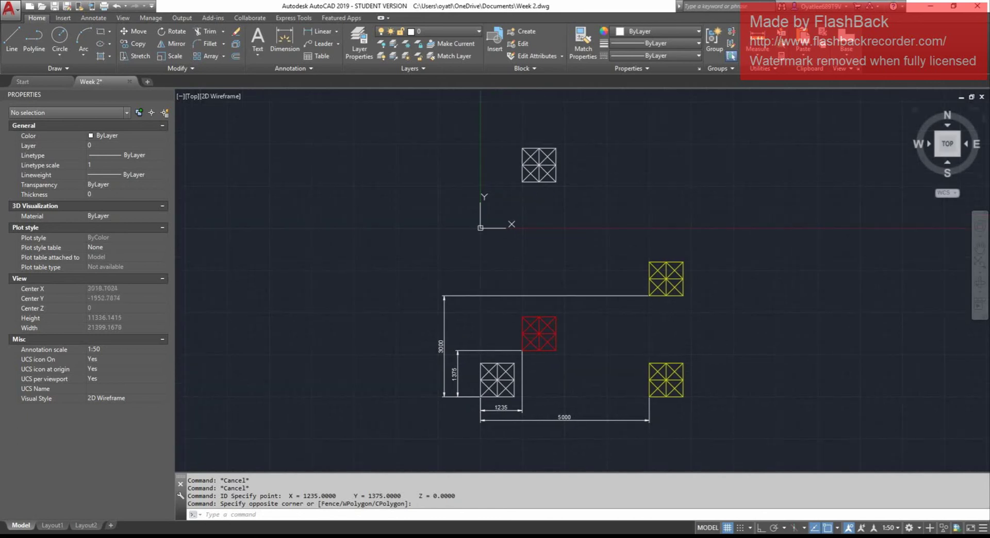